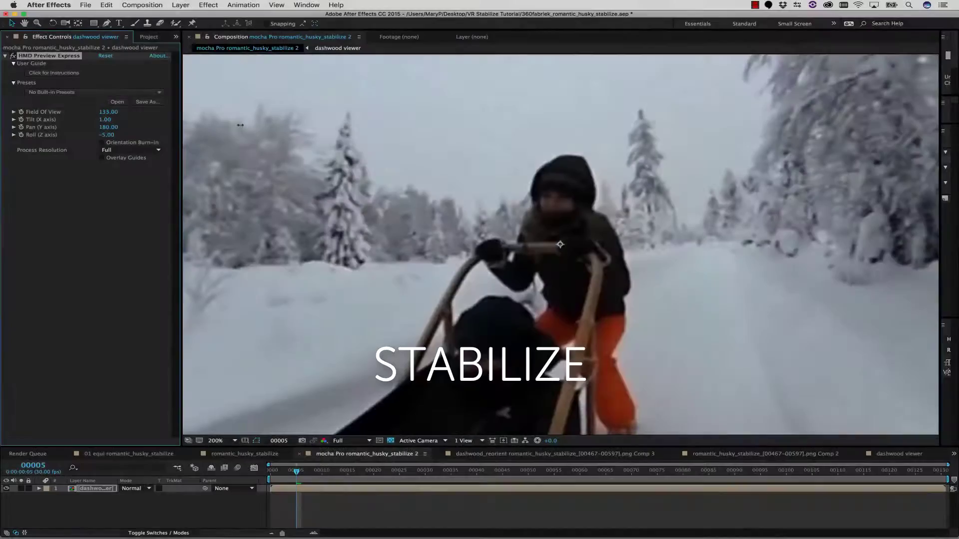
# Step: Play the shaky husky-sled preview and pan the headset view toward the trees and rider
pyautogui.click(218, 528)
pyautogui.press('space')
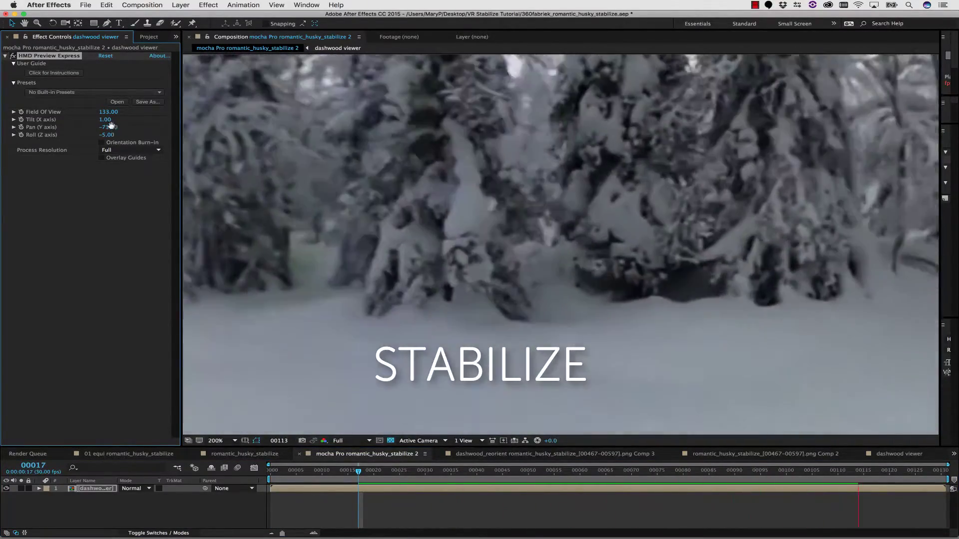
pyautogui.moveTo(111, 125); pyautogui.dragTo(150, 125)
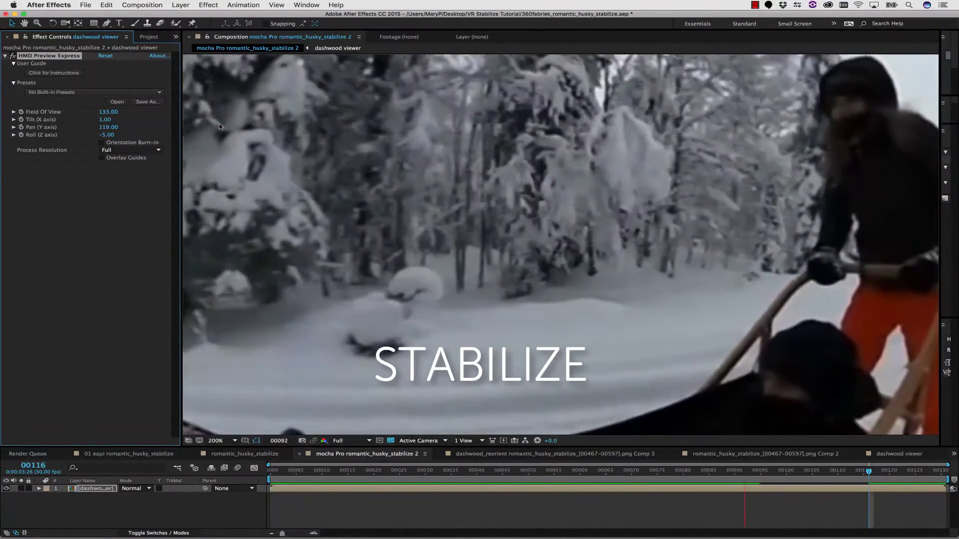
pyautogui.press('space')
pyautogui.moveTo(106, 129); pyautogui.dragTo(124, 129)
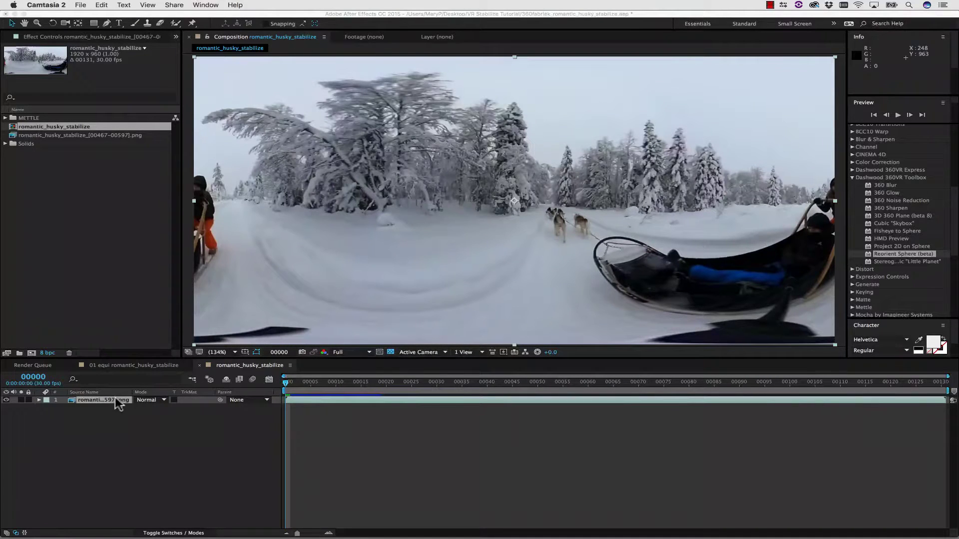
# Step: Add Reorient Sphere (beta) to the PNG footage layer and scrub Pan (Y axis) to 194
pyautogui.click(894, 254)
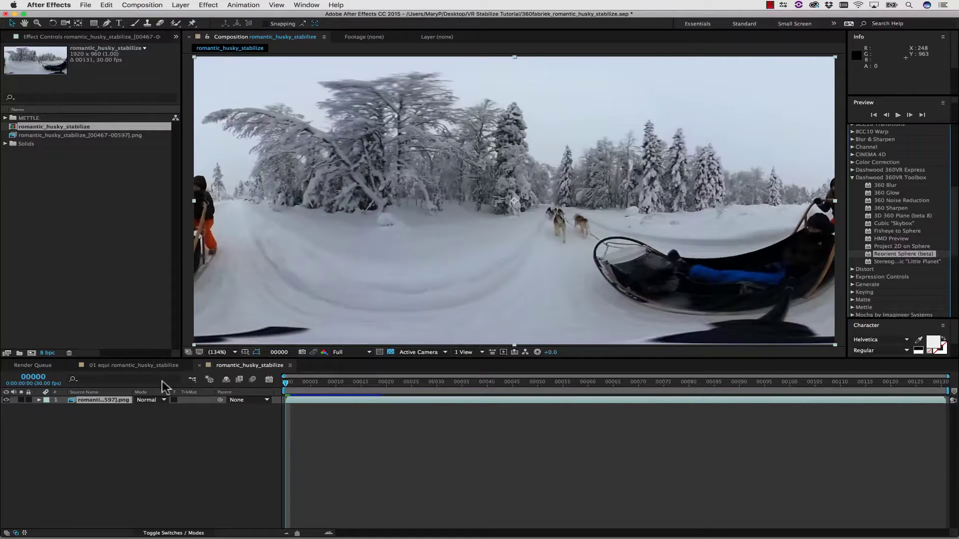
pyautogui.click(120, 400)
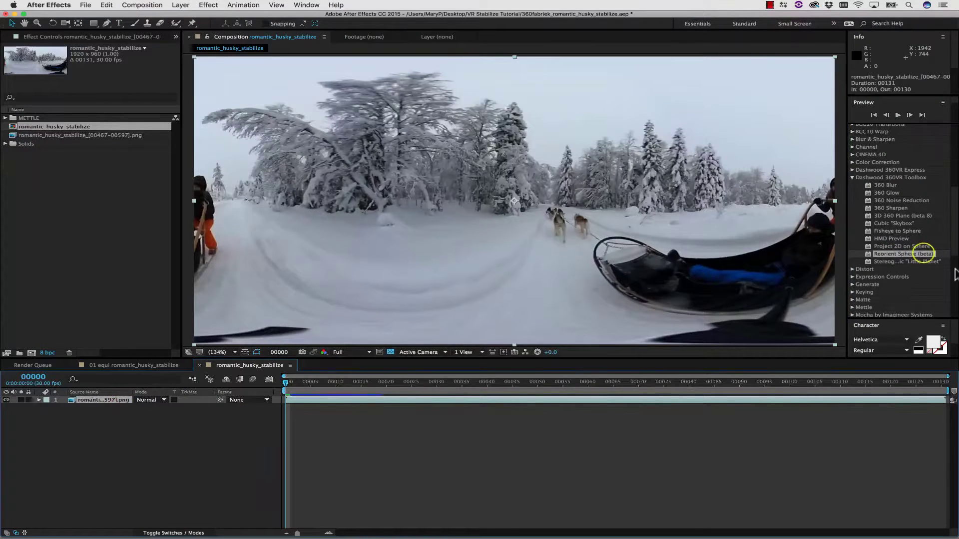
pyautogui.click(917, 254)
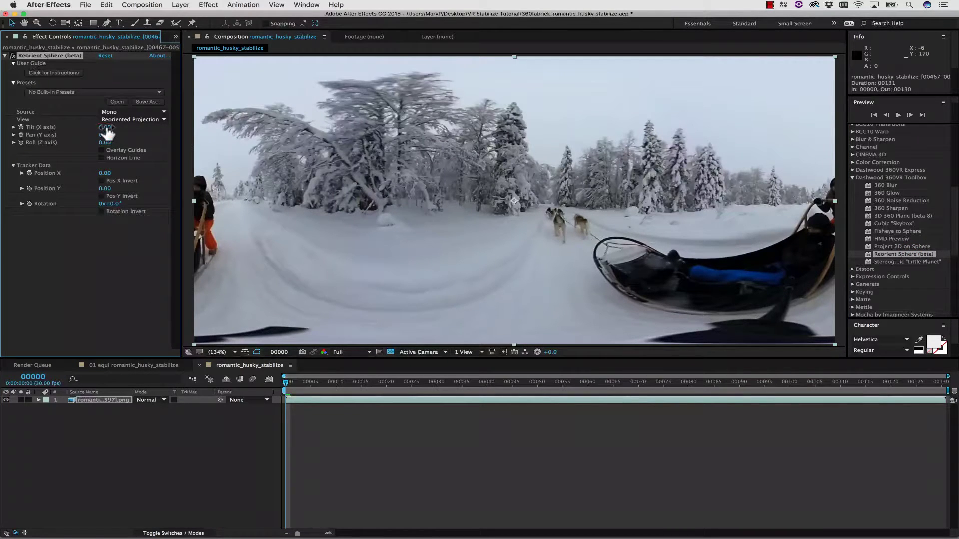
pyautogui.click(104, 132)
pyautogui.moveTo(104, 133); pyautogui.dragTo(201, 135)
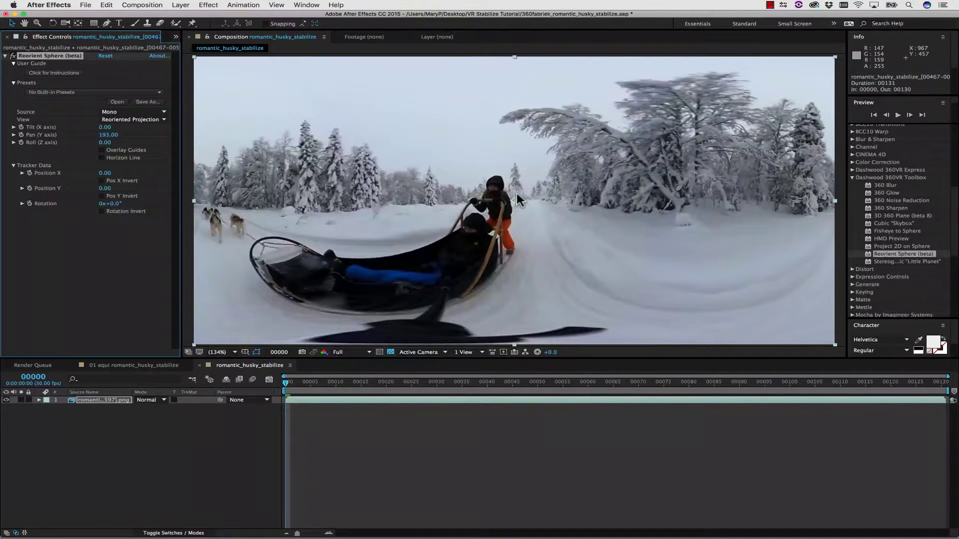
pyautogui.moveTo(106, 135); pyautogui.dragTo(113, 135)
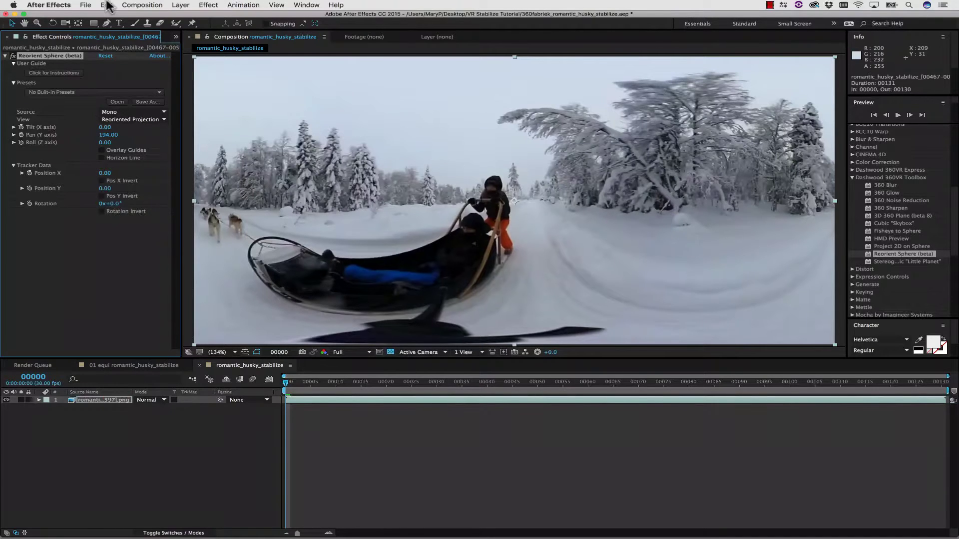
pyautogui.click(116, 400)
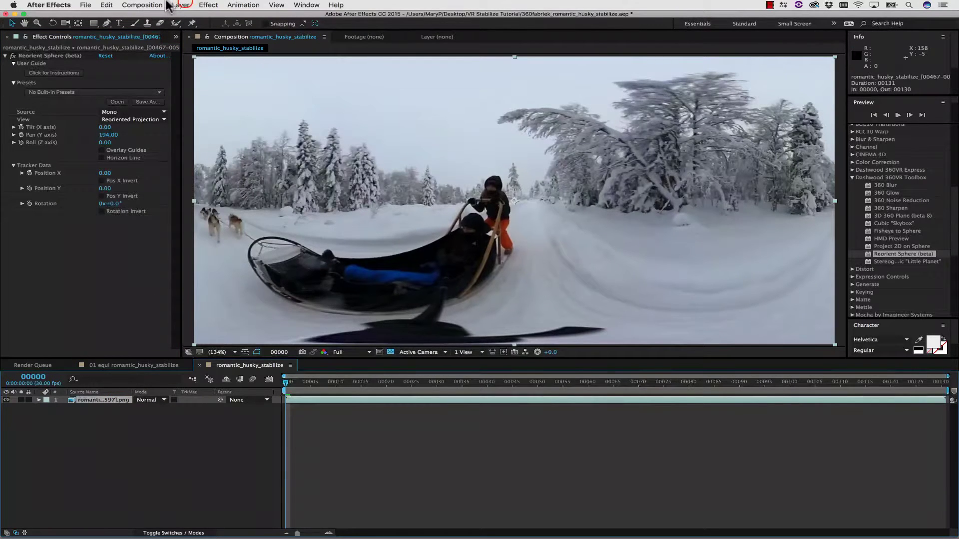
# Step: Pre-compose the footage layer, moving all attributes into the new composition
pyautogui.click(179, 5)
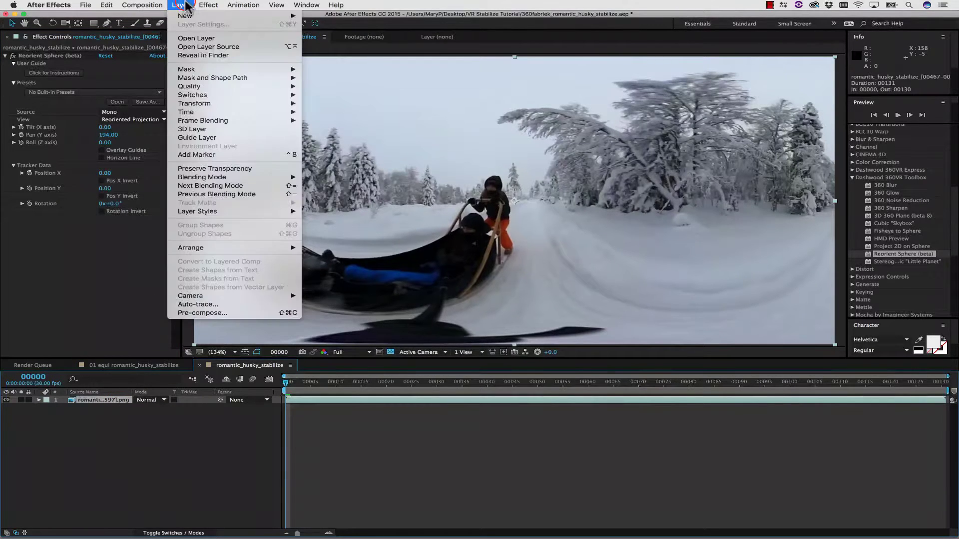
pyautogui.click(199, 313)
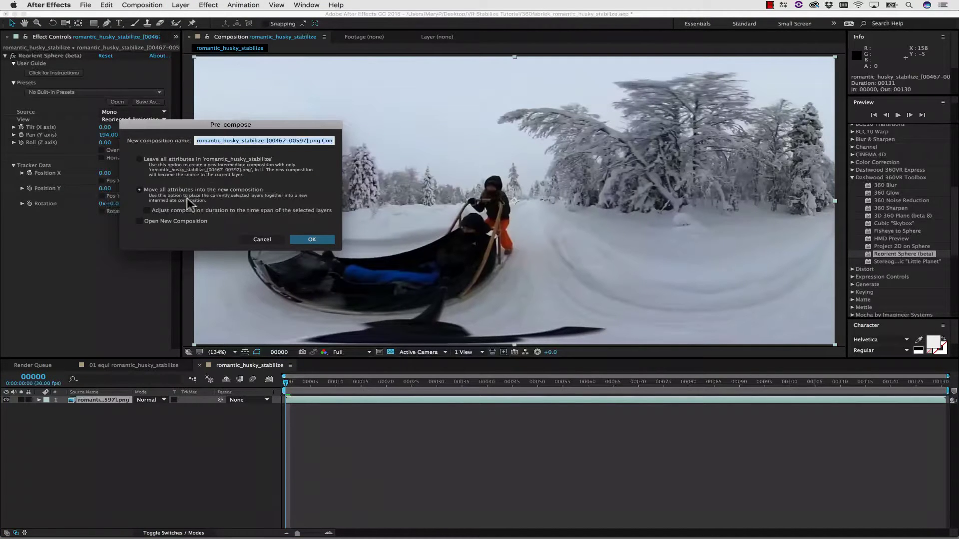
pyautogui.click(310, 240)
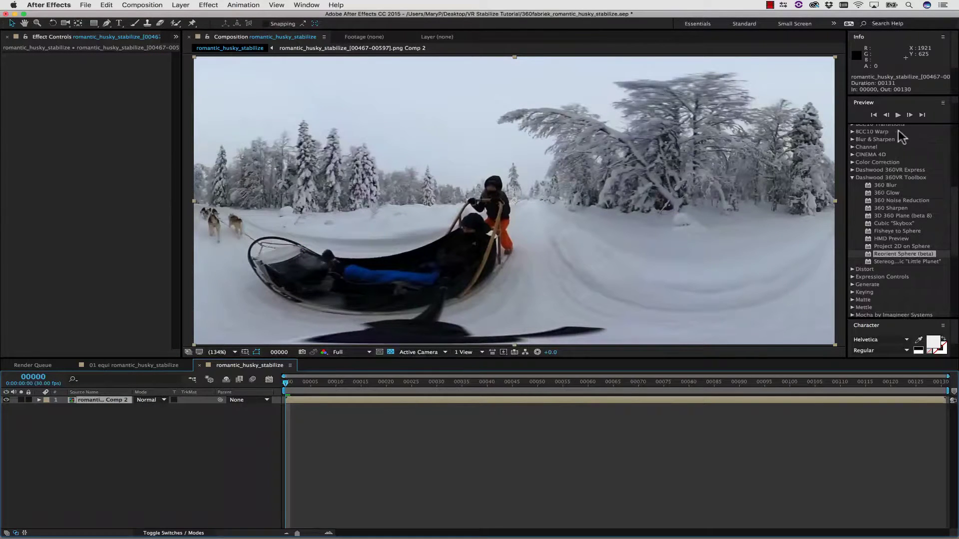
# Step: Find mocha Pro in Effects & Presets, apply it to the nested layer and launch it
pyautogui.scroll(5, 901, 136)
pyautogui.click(880, 142)
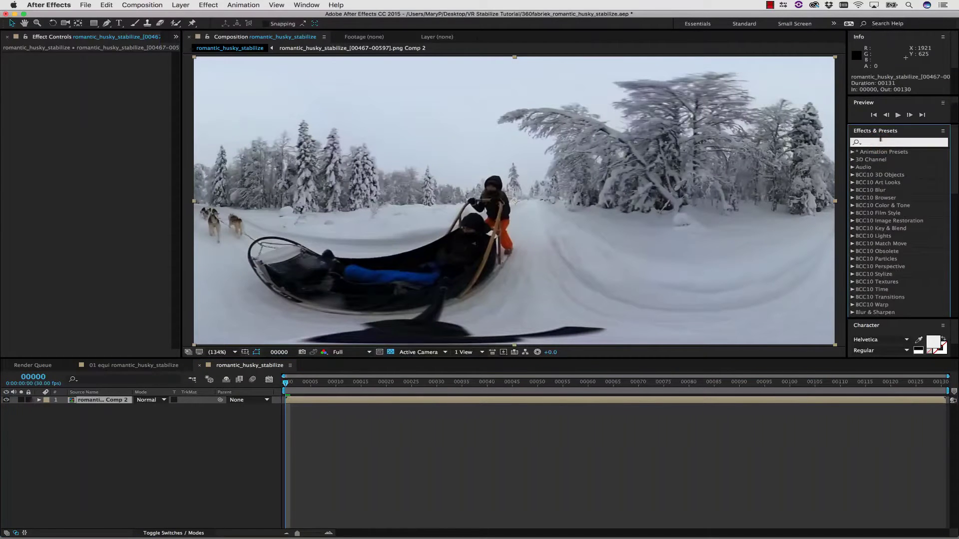
pyautogui.write('mocha')
pyautogui.click(884, 191)
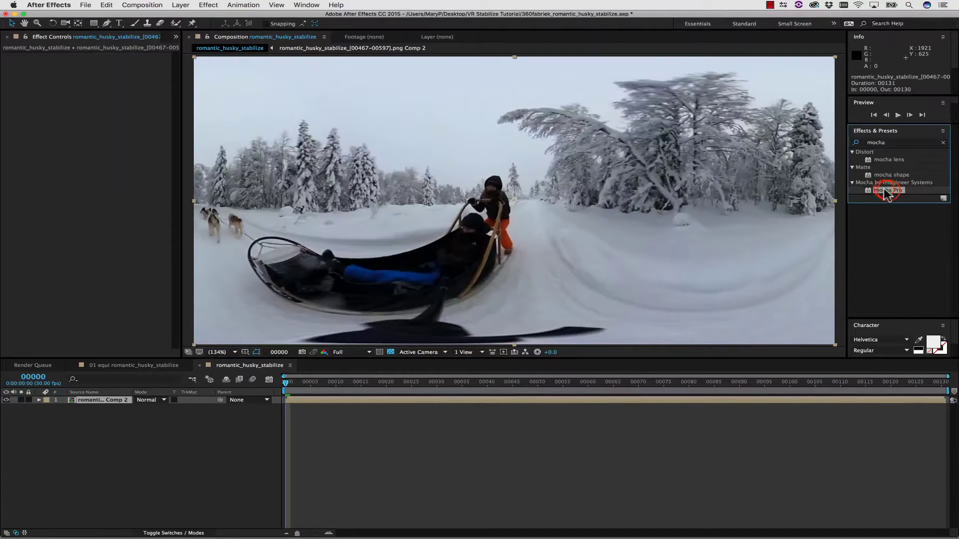
pyautogui.moveTo(891, 194); pyautogui.dragTo(90, 403)
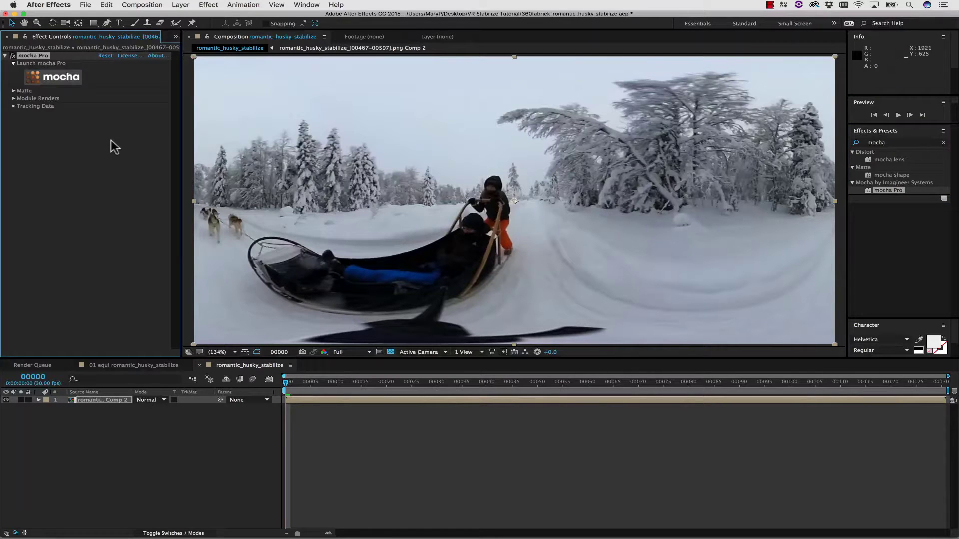
pyautogui.click(59, 78)
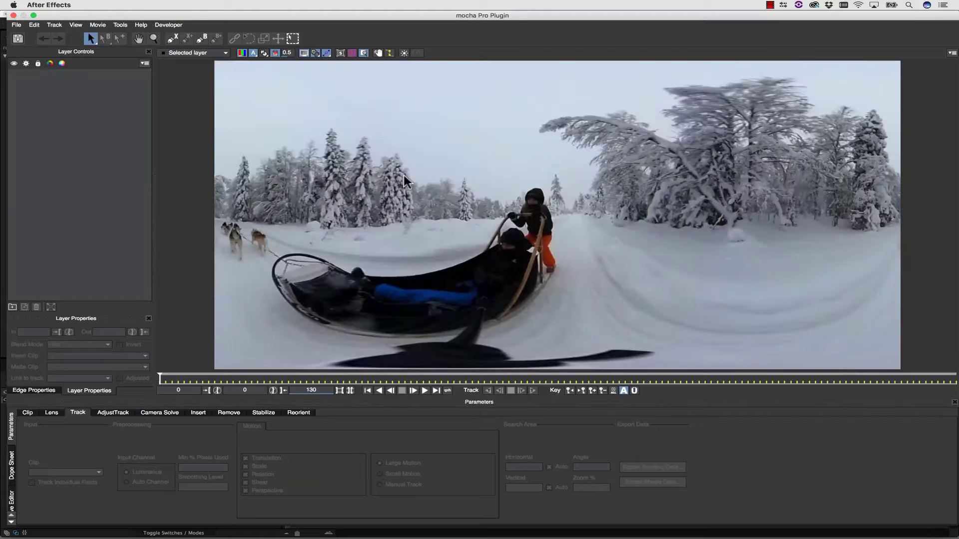
# Step: Zoom in and draw a closed X-spline around the snowy tree beside the rider, adjusting its points
pyautogui.click(153, 38)
pyautogui.click(568, 208)
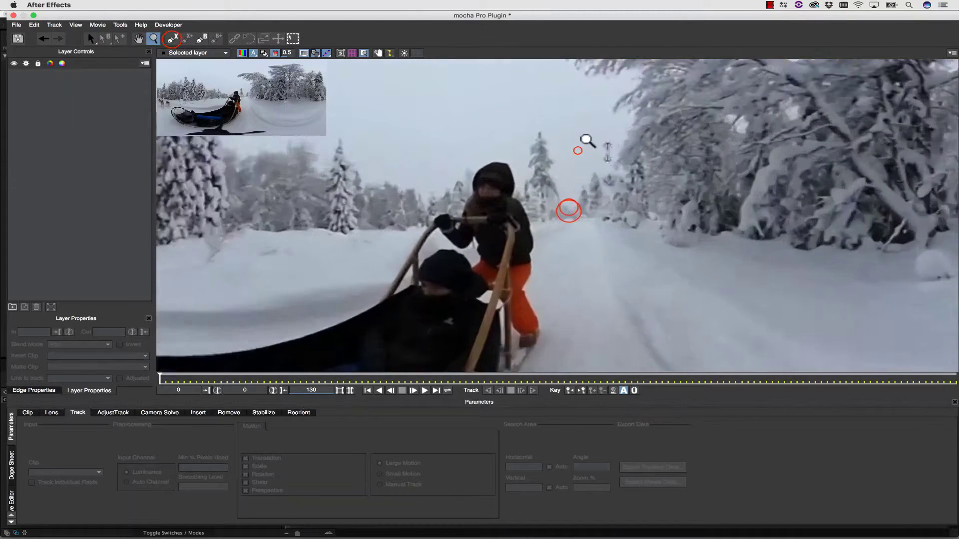
pyautogui.click(579, 147)
pyautogui.hotkey('ctrl', 'l')
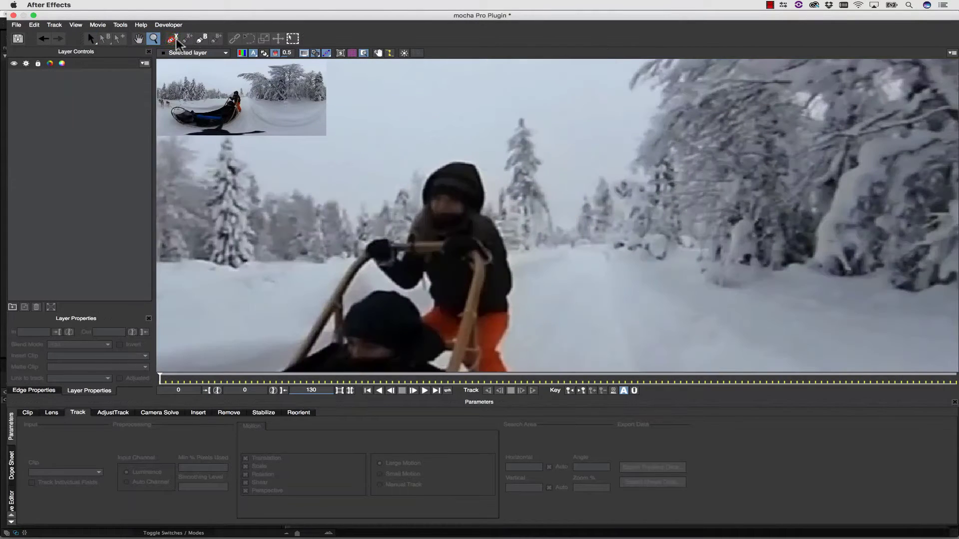
pyautogui.click(531, 107)
pyautogui.click(537, 141)
pyautogui.click(518, 108)
pyautogui.click(558, 189)
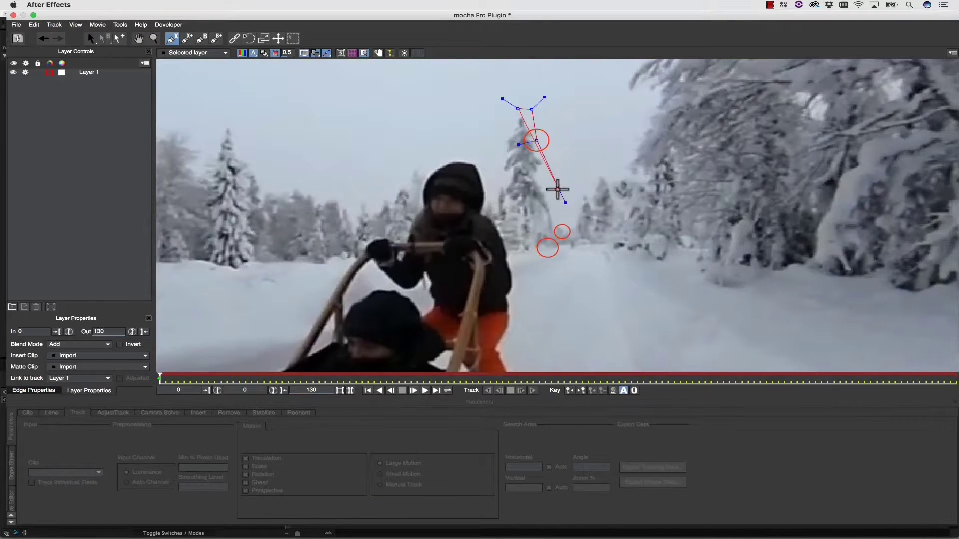
pyautogui.click(562, 231)
pyautogui.click(548, 248)
pyautogui.click(526, 252)
pyautogui.click(507, 250)
pyautogui.click(493, 208)
pyautogui.click(495, 176)
pyautogui.click(499, 148)
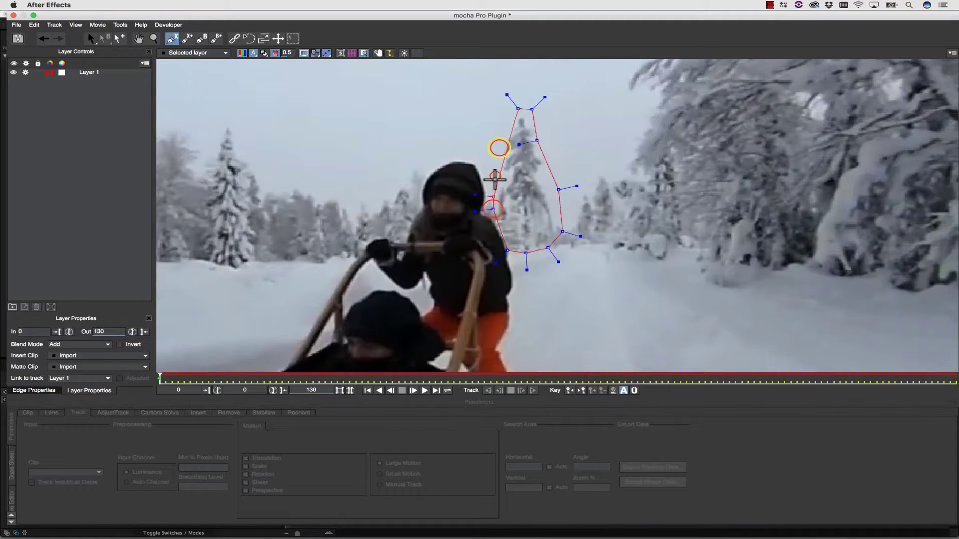
pyautogui.rightClick(558, 190)
pyautogui.moveTo(558, 190); pyautogui.dragTo(560, 191)
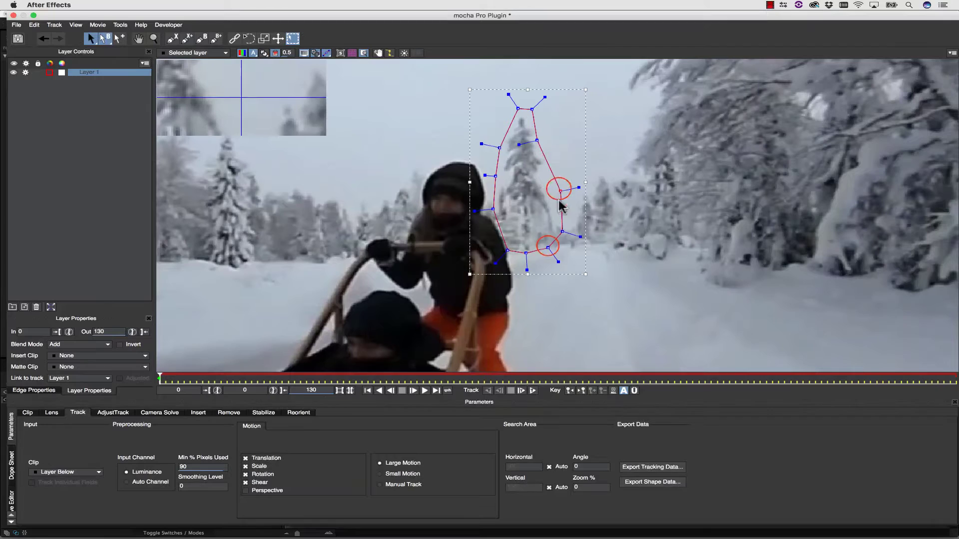
pyautogui.moveTo(548, 247); pyautogui.dragTo(550, 257)
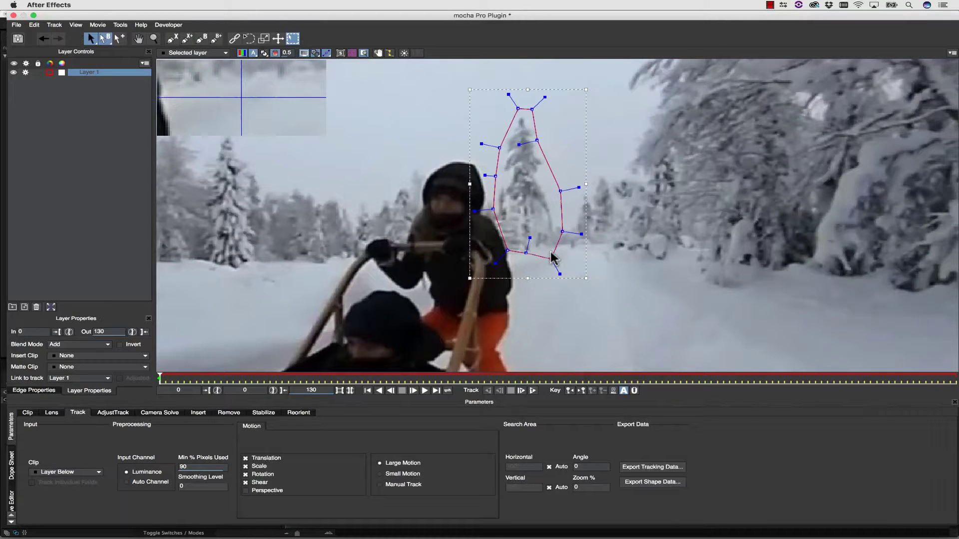
# Step: Rename the layer 'tree track for stabilize' and uncheck Shear in the motion options
pyautogui.doubleClick(108, 72)
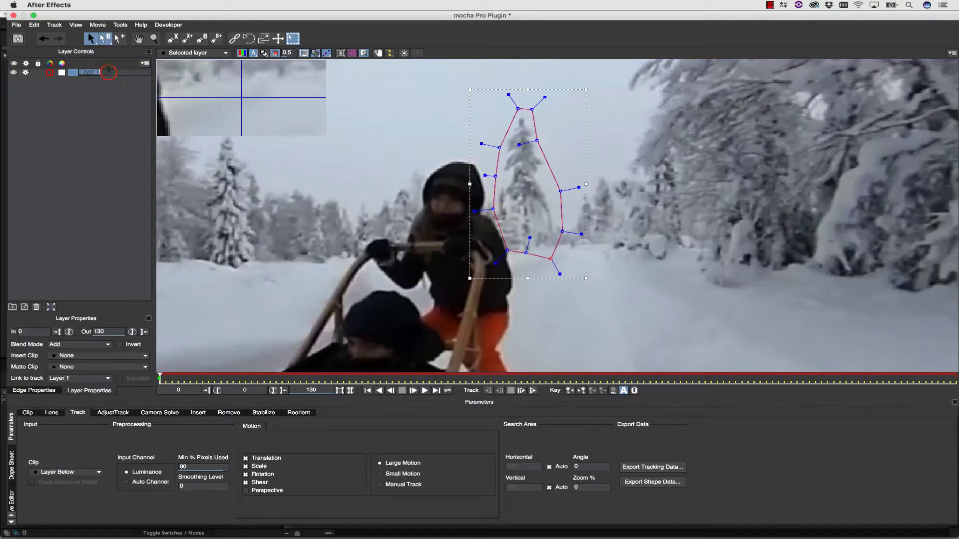
pyautogui.write('tree track for stabilize')
pyautogui.click(259, 483)
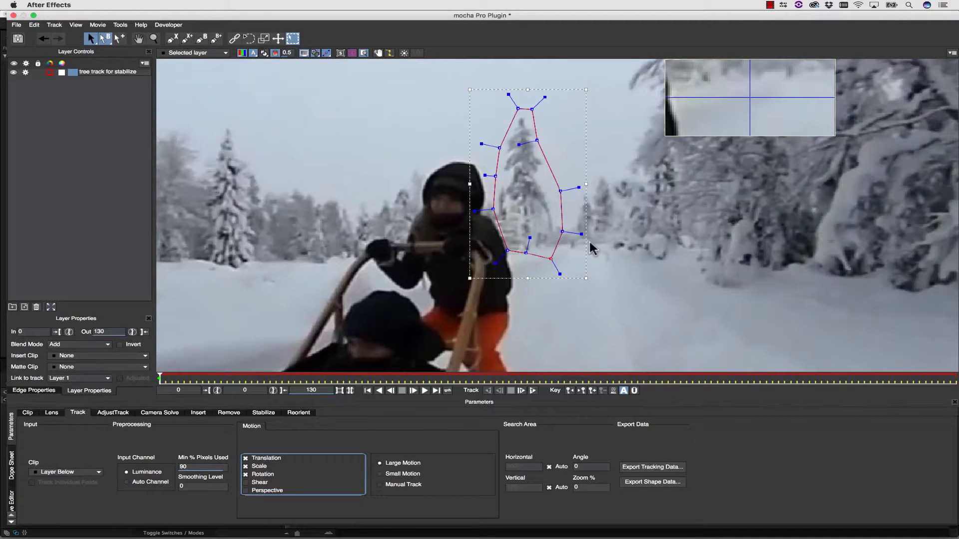
# Step: Track the tree spline forward through the clip to frame 130
pyautogui.press('Return')
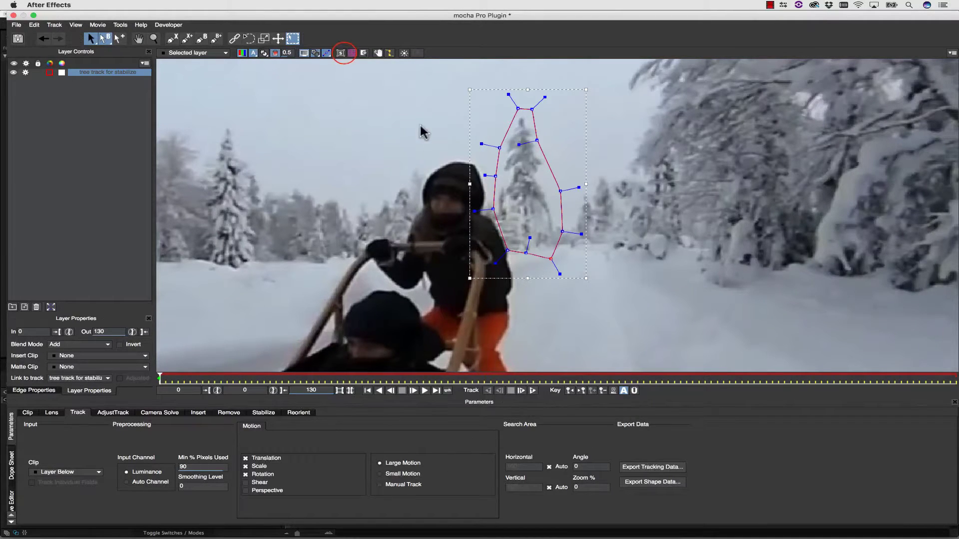
pyautogui.click(341, 52)
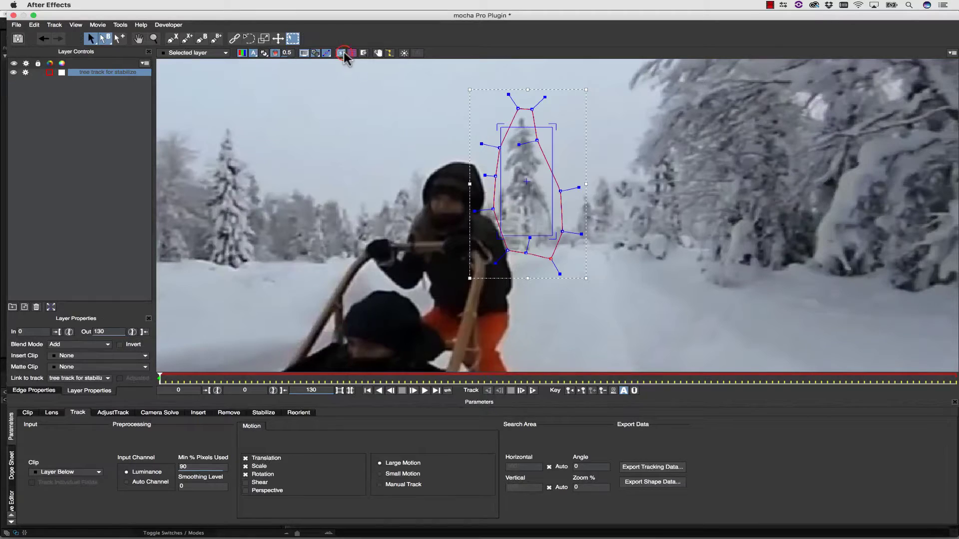
pyautogui.click(533, 391)
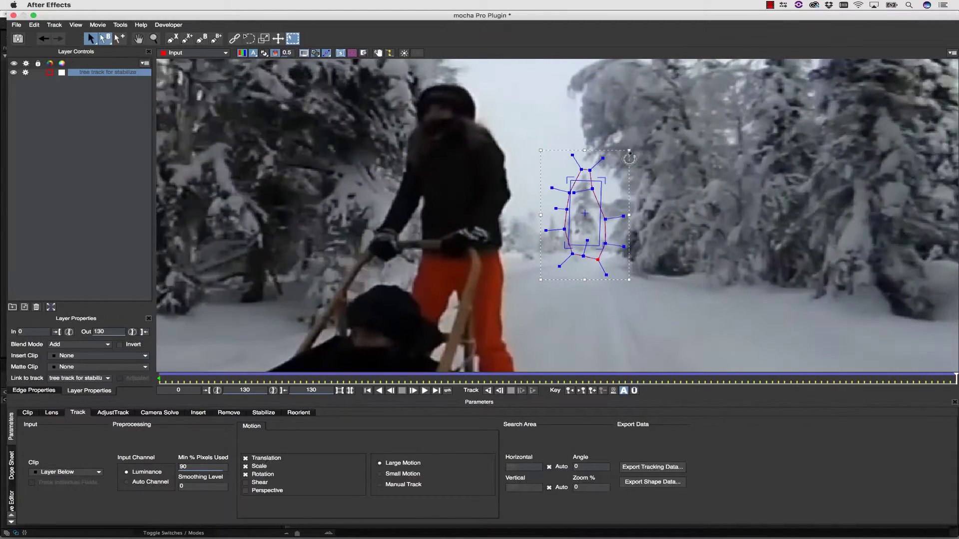
# Step: From frame 0, copy the track to the clipboard as After Effects Transform Data
pyautogui.press('Home')
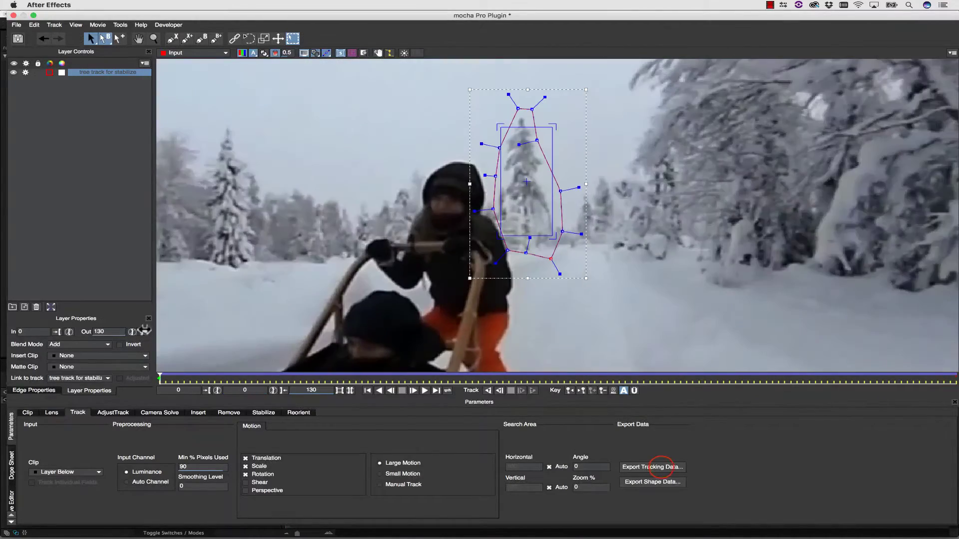
pyautogui.click(662, 467)
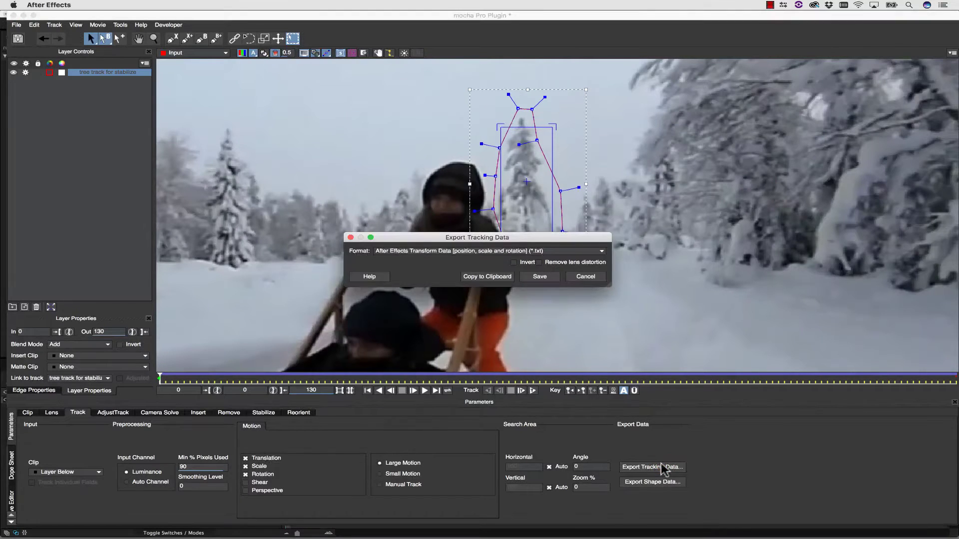
pyautogui.click(441, 252)
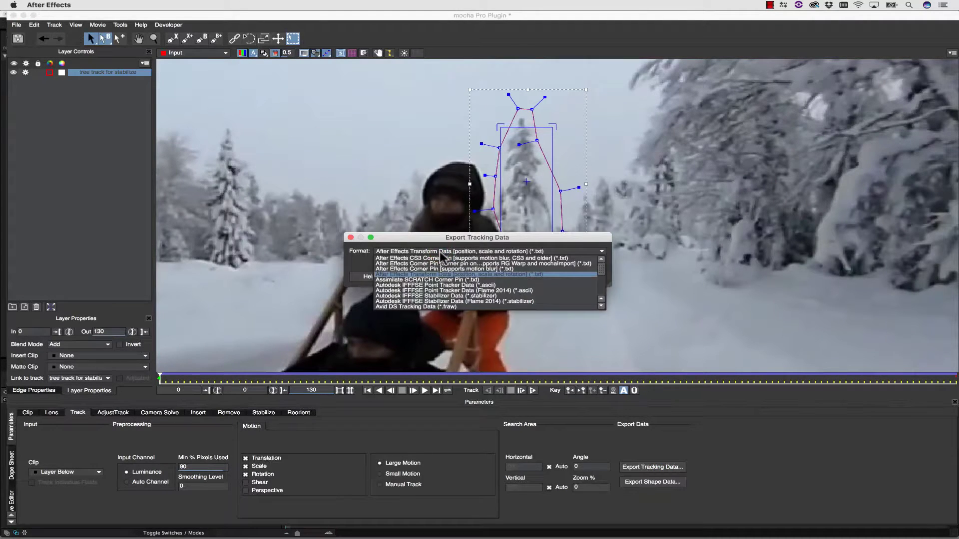
pyautogui.click(452, 274)
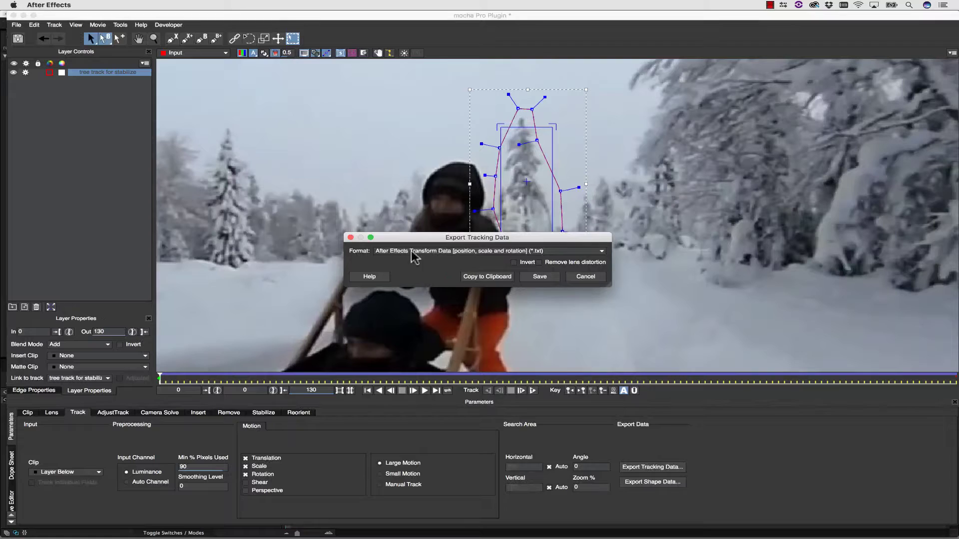
pyautogui.click(489, 274)
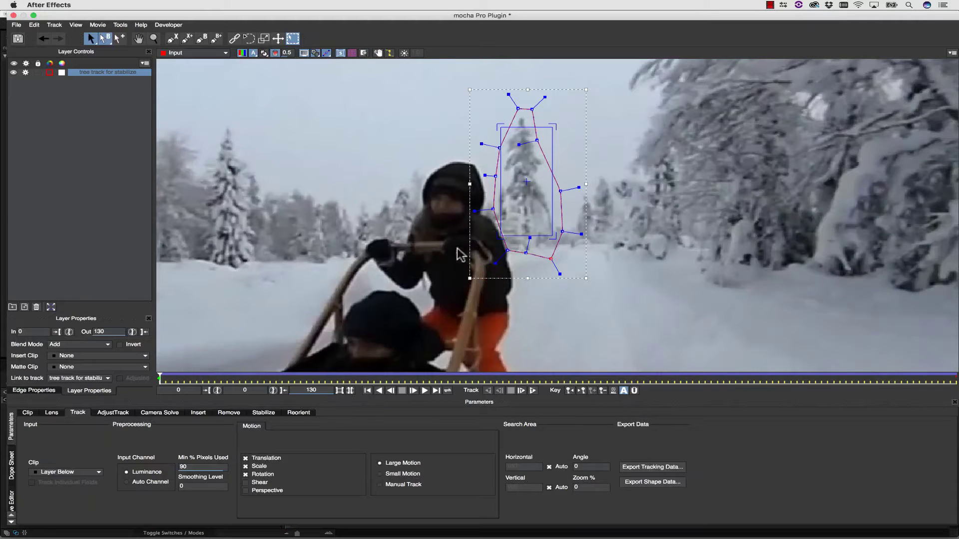
pyautogui.click(22, 39)
# Step: Add a new Null Object layer to the composition
pyautogui.click(13, 15)
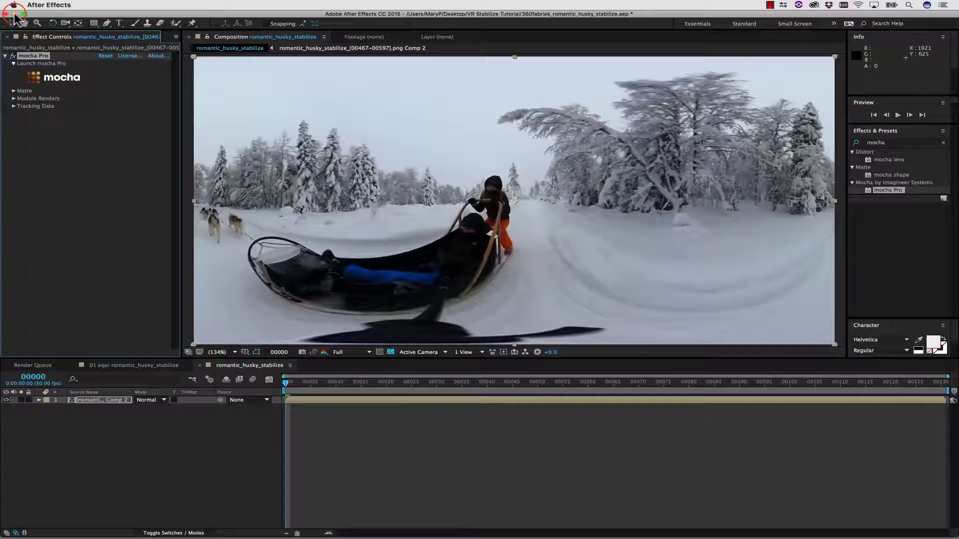
pyautogui.click(121, 399)
pyautogui.click(124, 399)
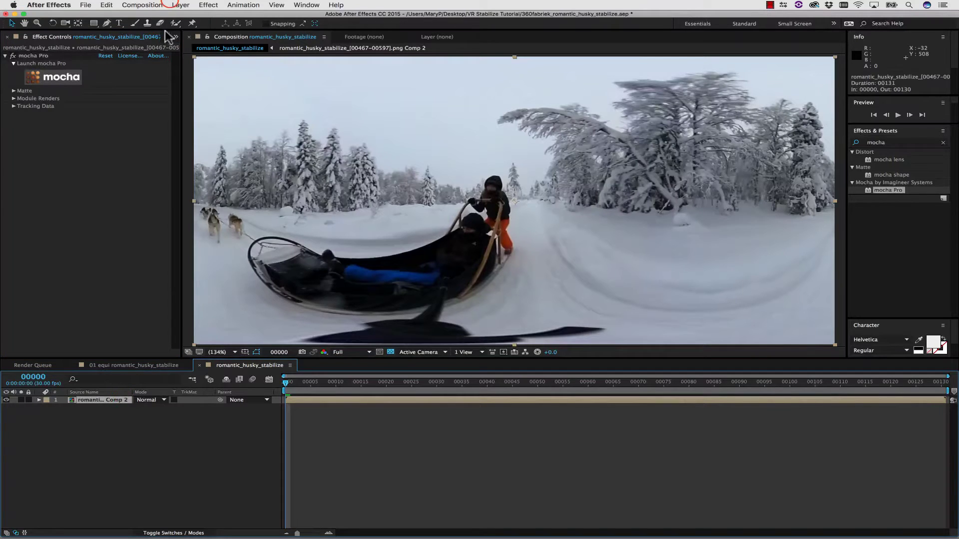
pyautogui.click(174, 5)
pyautogui.moveTo(185, 16)
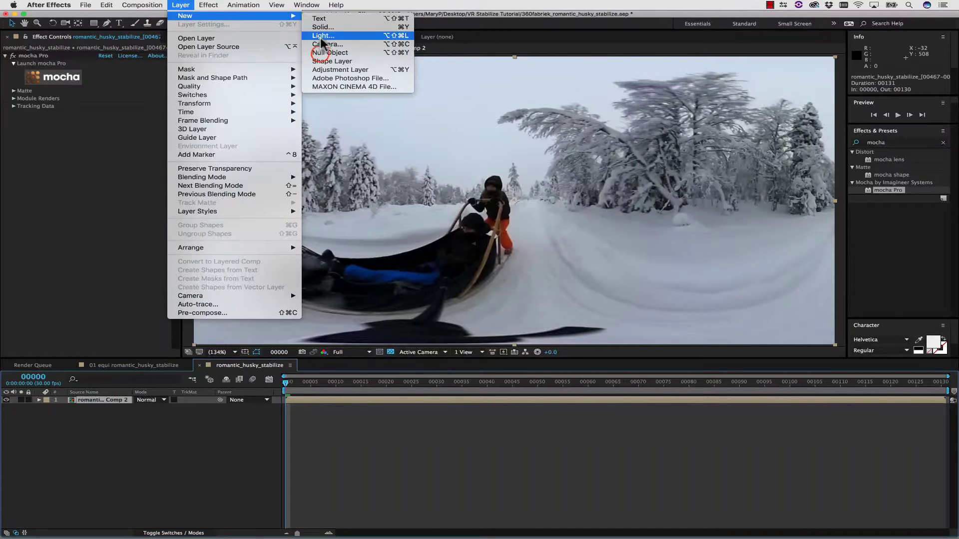
pyautogui.click(321, 54)
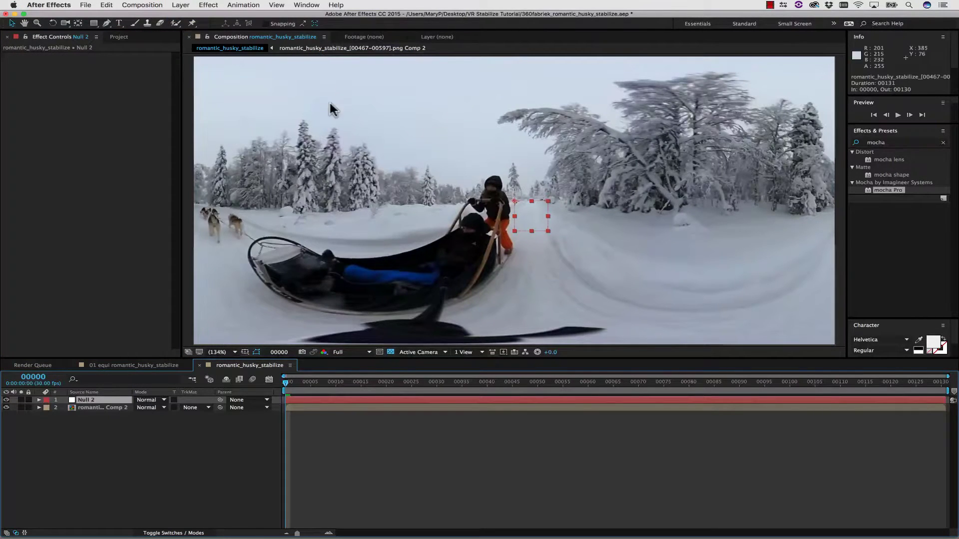
# Step: On the footage's mocha Pro effect, create track data from the 'tree track for stabilize' layer
pyautogui.click(106, 408)
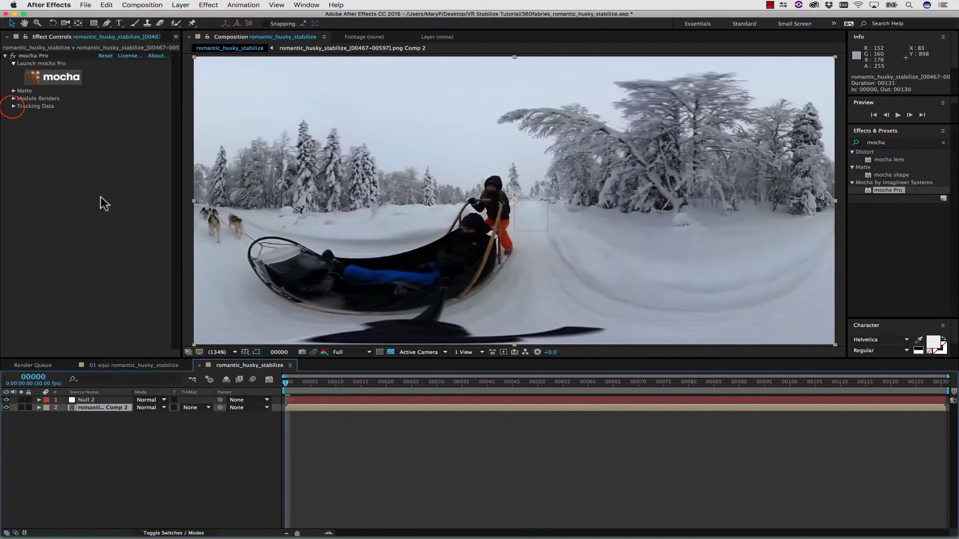
pyautogui.click(13, 105)
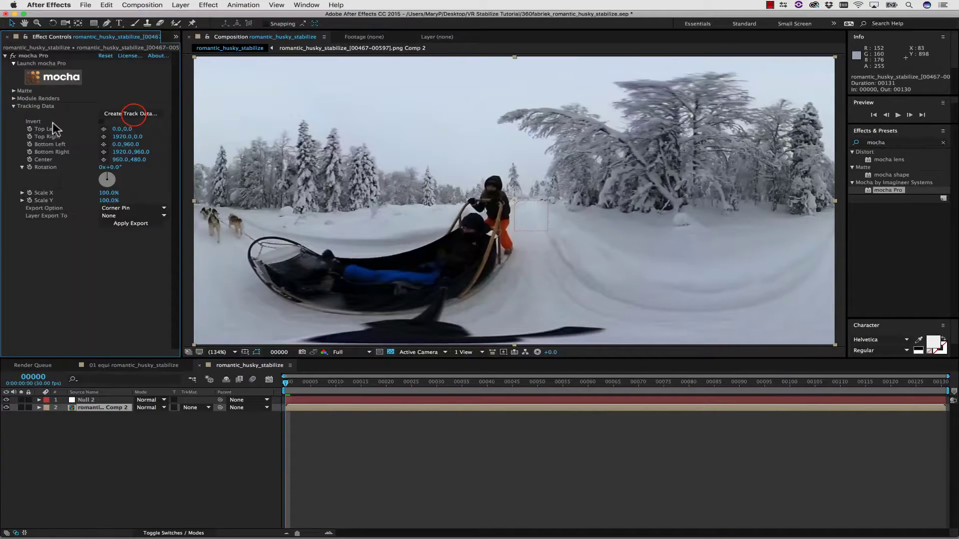
pyautogui.click(133, 114)
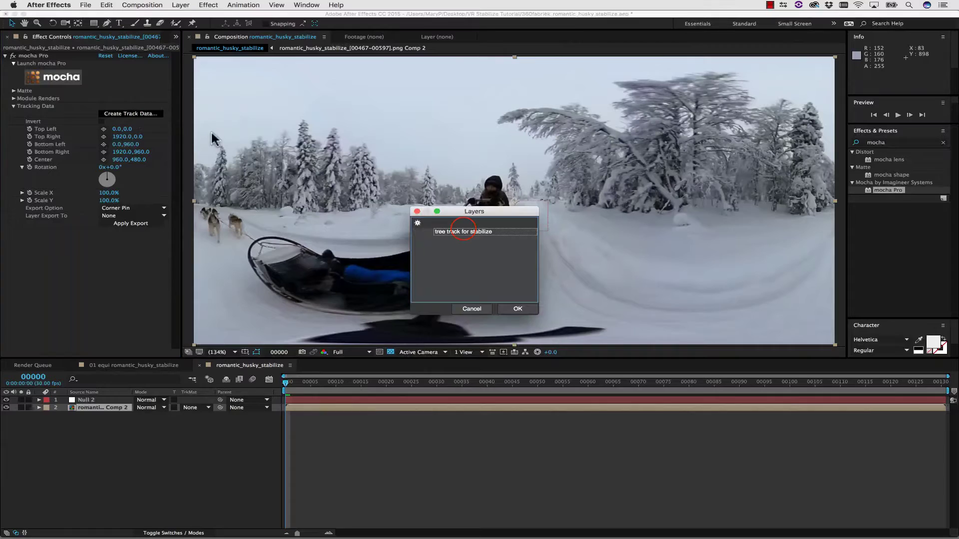
pyautogui.click(464, 232)
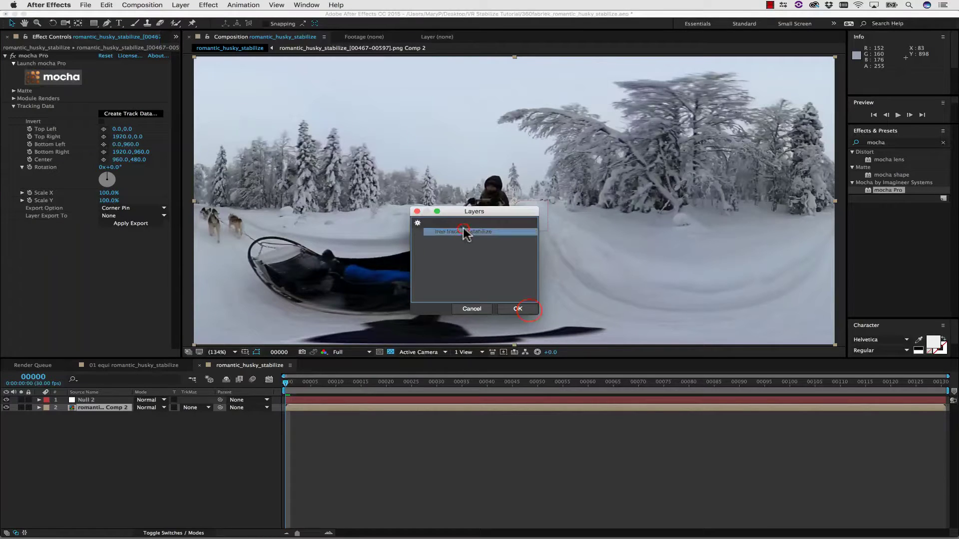
pyautogui.click(514, 309)
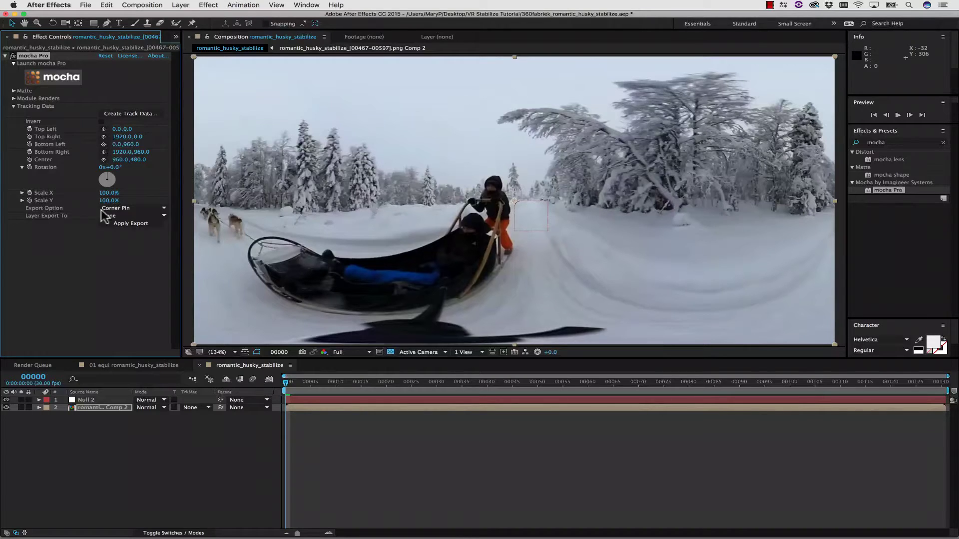
# Step: Paste the 393 tracking keyframes onto Null 2
pyautogui.click(100, 400)
pyautogui.click(108, 5)
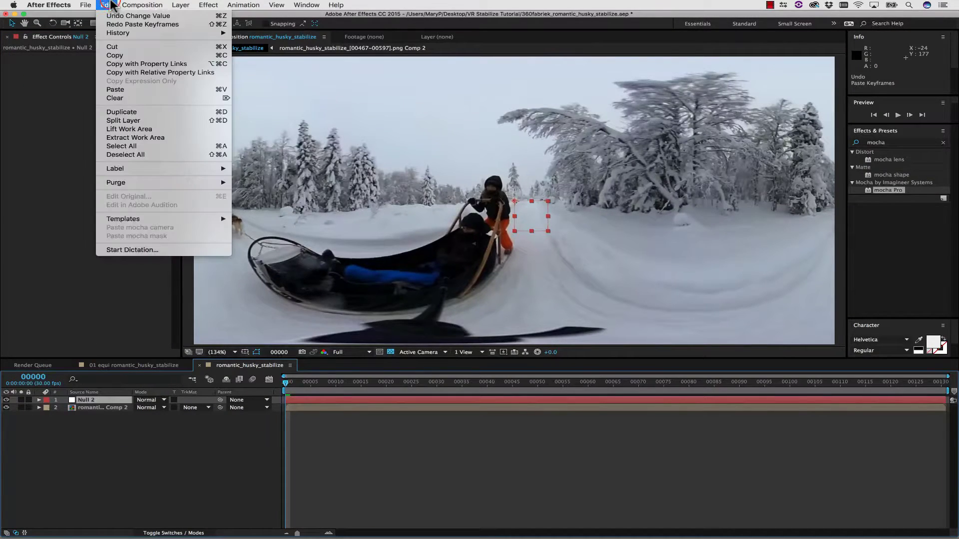
pyautogui.click(114, 89)
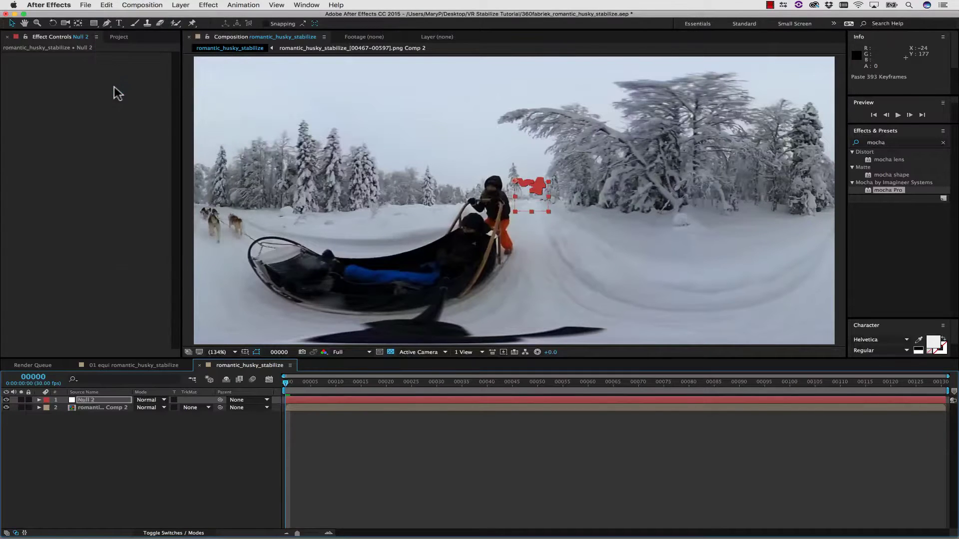
# Step: Separate Null 2's Position into X and Y dimensions and delete its Scale keyframes
pyautogui.click(39, 400)
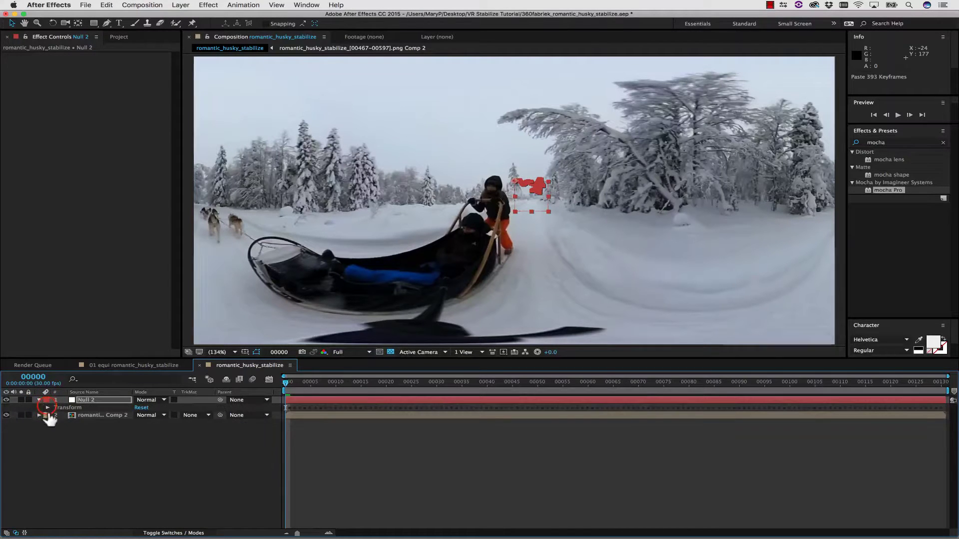
pyautogui.click(47, 407)
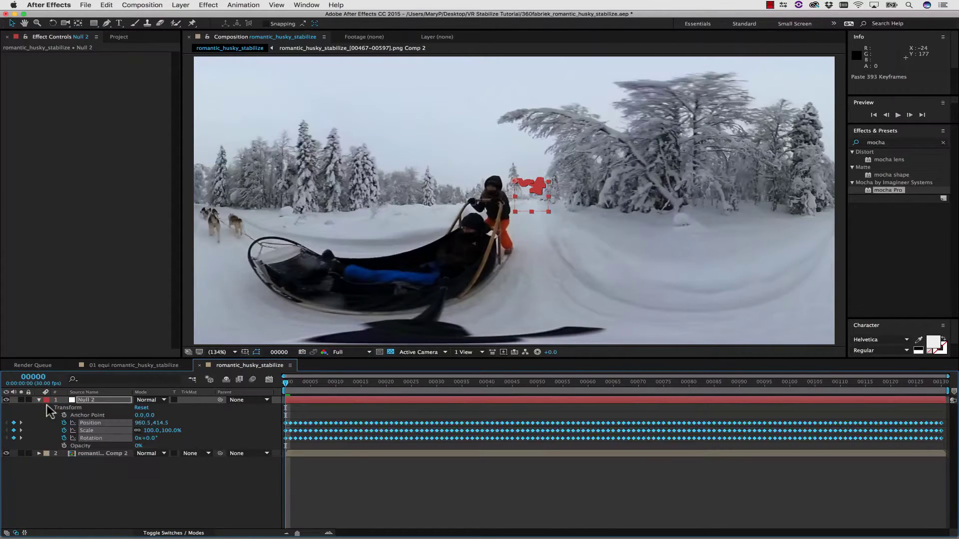
pyautogui.click(112, 423)
pyautogui.rightClick(118, 426)
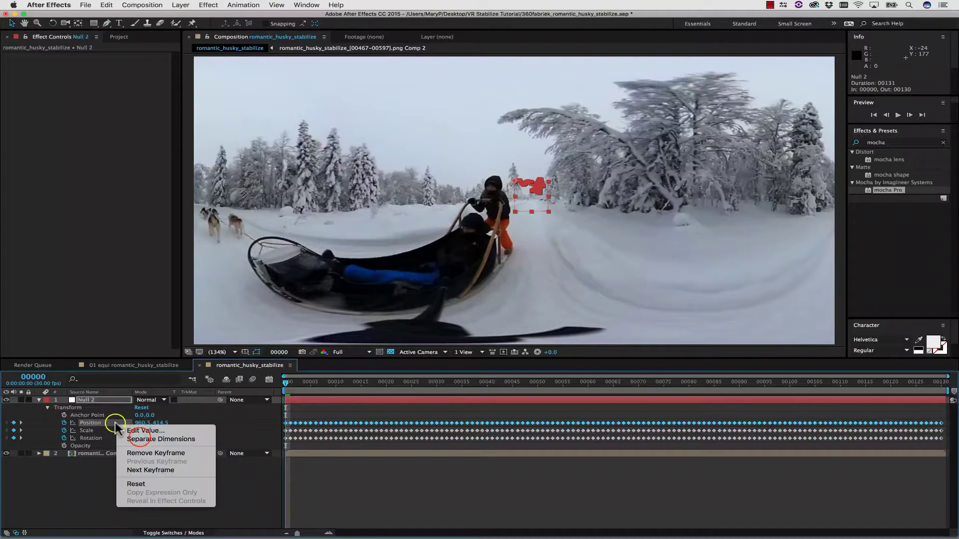
pyautogui.click(139, 436)
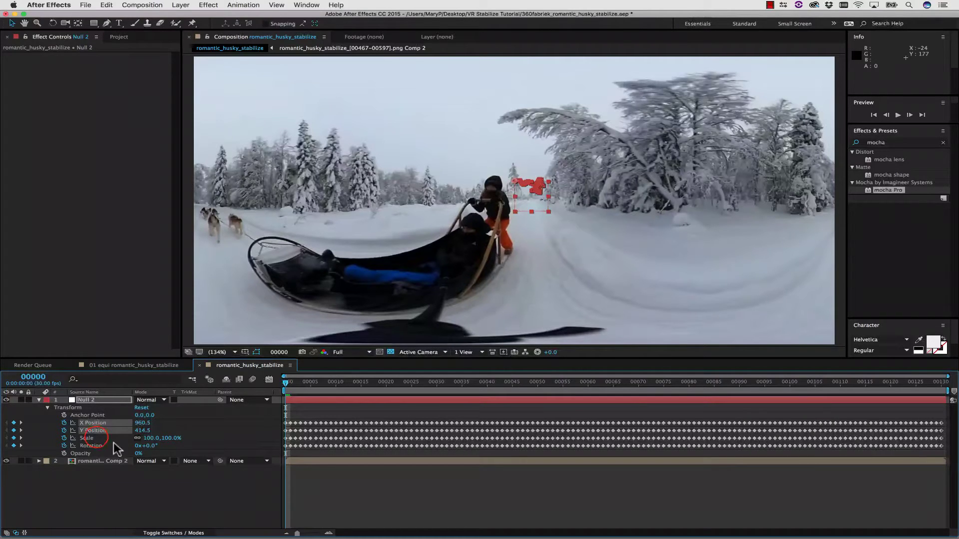
pyautogui.click(95, 438)
pyautogui.click(64, 438)
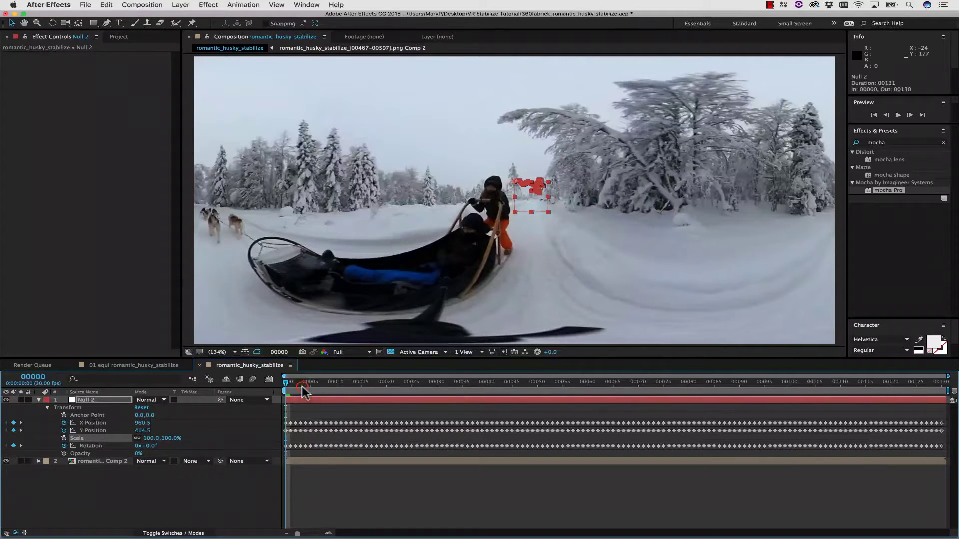
# Step: Scrub and play the clip from the start to check the tracked motion
pyautogui.moveTo(302, 386); pyautogui.dragTo(795, 381)
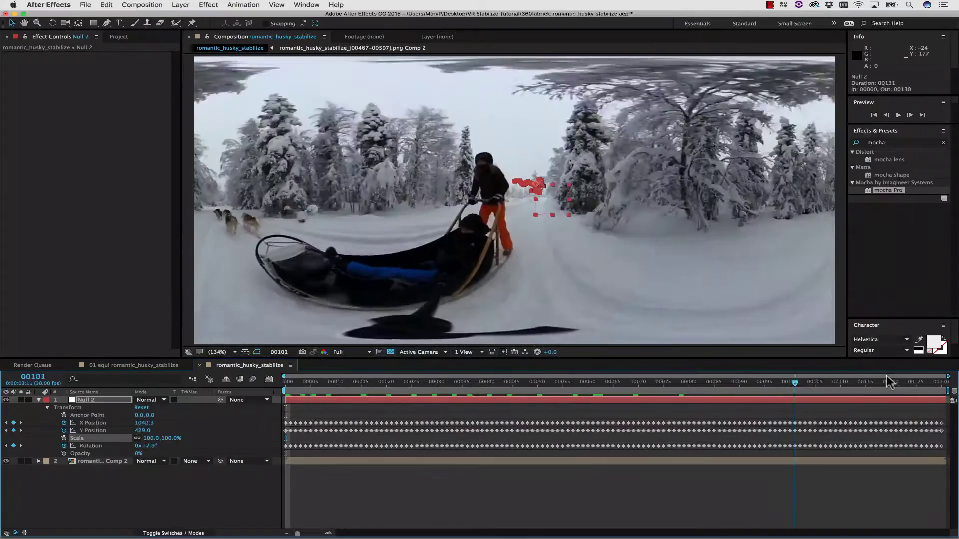
pyautogui.press('Home')
pyautogui.press('space')
pyautogui.press('space')
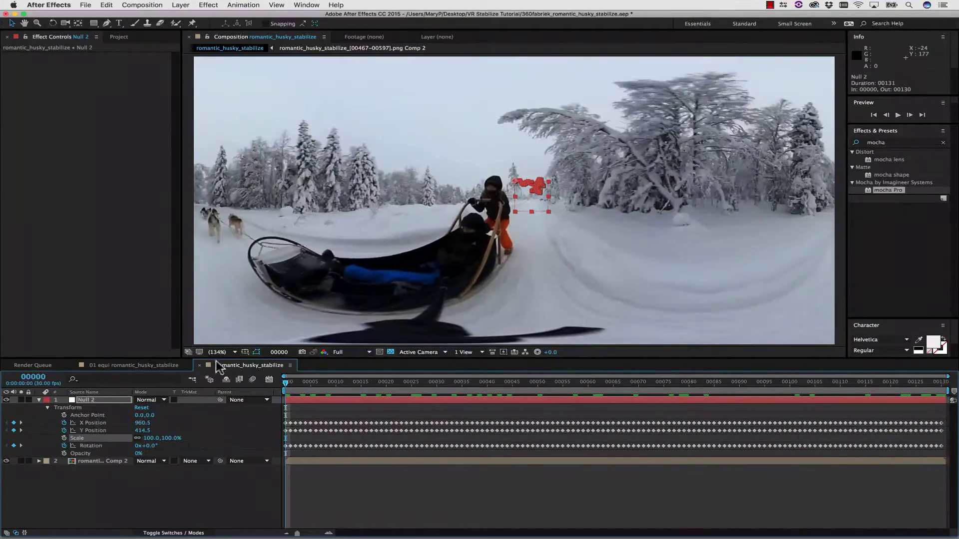
pyautogui.click(127, 459)
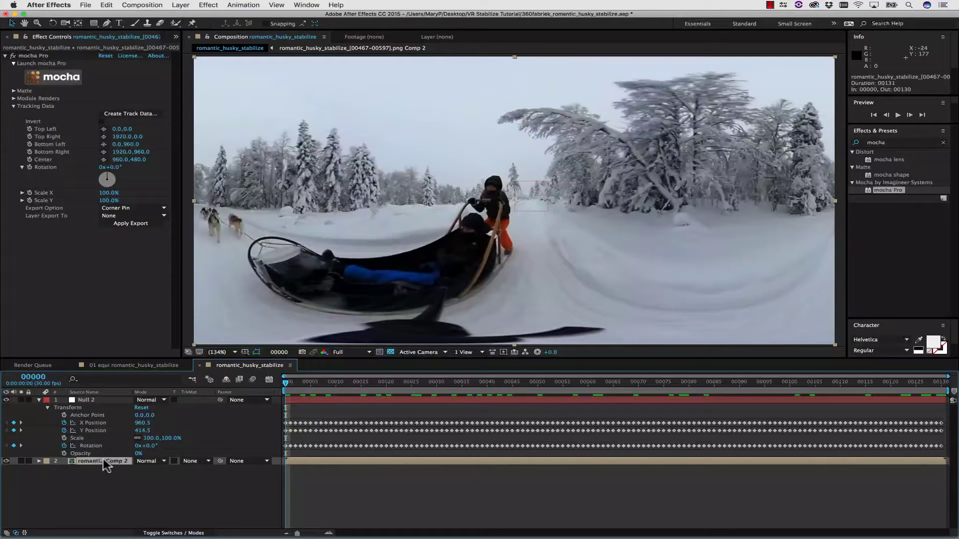
# Step: Pre-compose the footage layer, prefixing the new comp name with dashwood_reorient
pyautogui.click(175, 7)
pyautogui.click(265, 313)
pyautogui.click(200, 140)
pyautogui.click(214, 140)
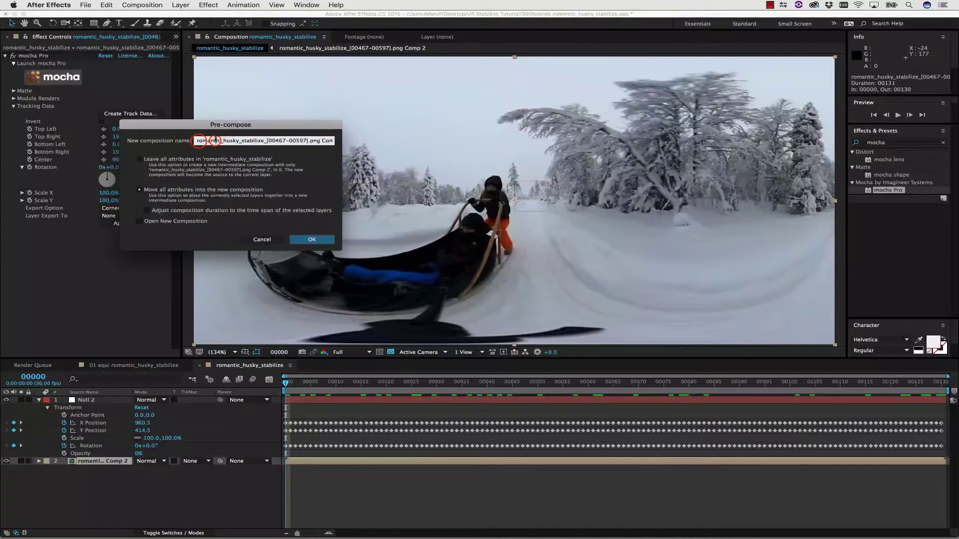
pyautogui.click(193, 141)
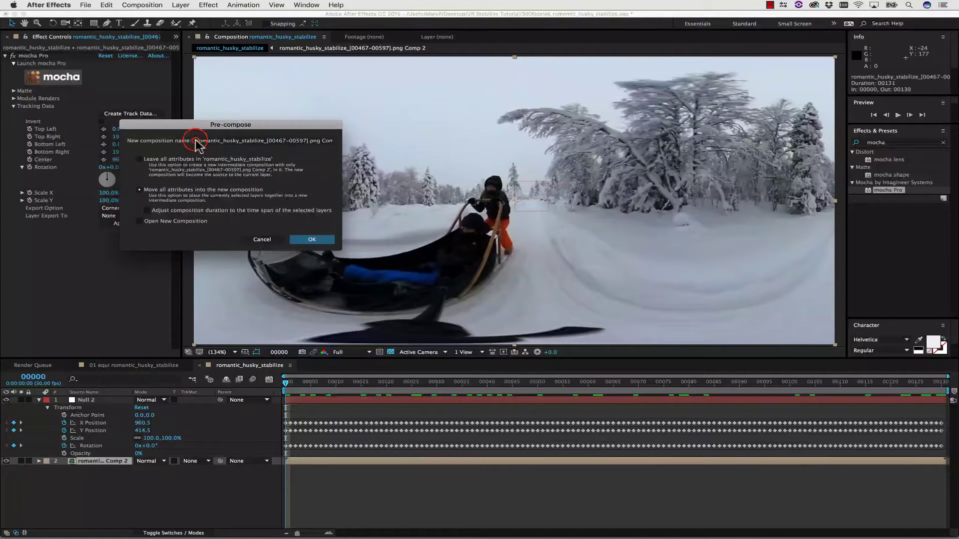
pyautogui.click(196, 140)
pyautogui.write('dashwood_')
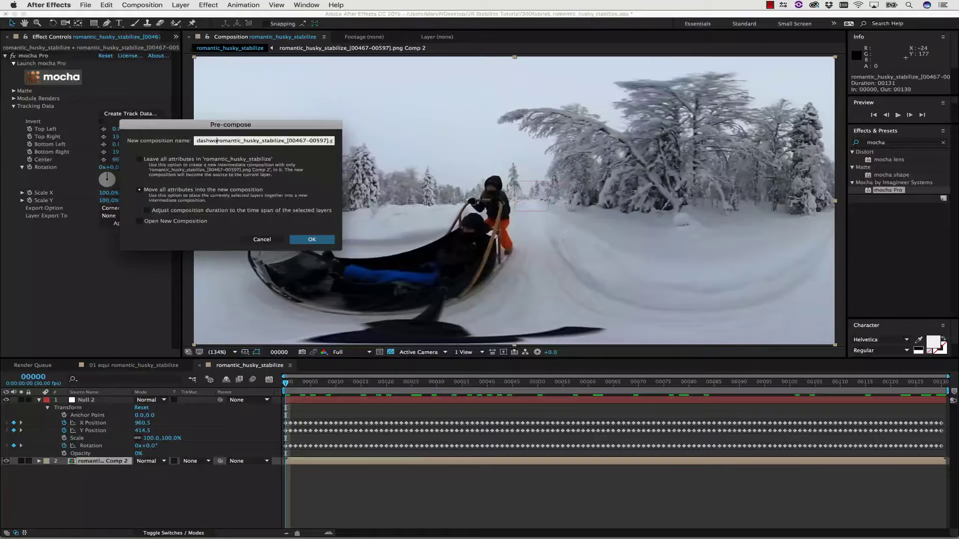
pyautogui.write('reorient')
pyautogui.click(310, 239)
# Step: Apply Dashwood 360VR Toolbox's Reorient Sphere (beta) to the new precomp layer
pyautogui.scroll(-5, 894, 238)
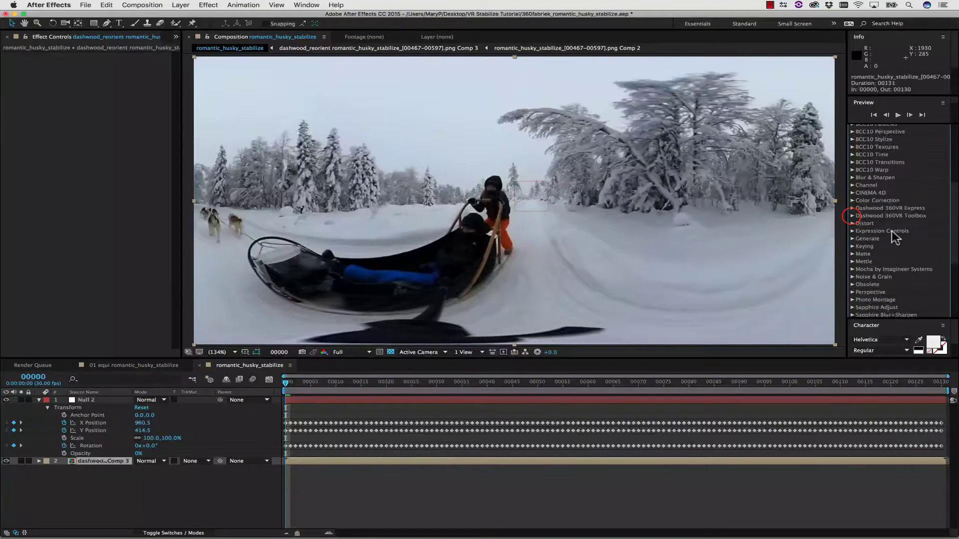
pyautogui.click(852, 215)
pyautogui.click(893, 292)
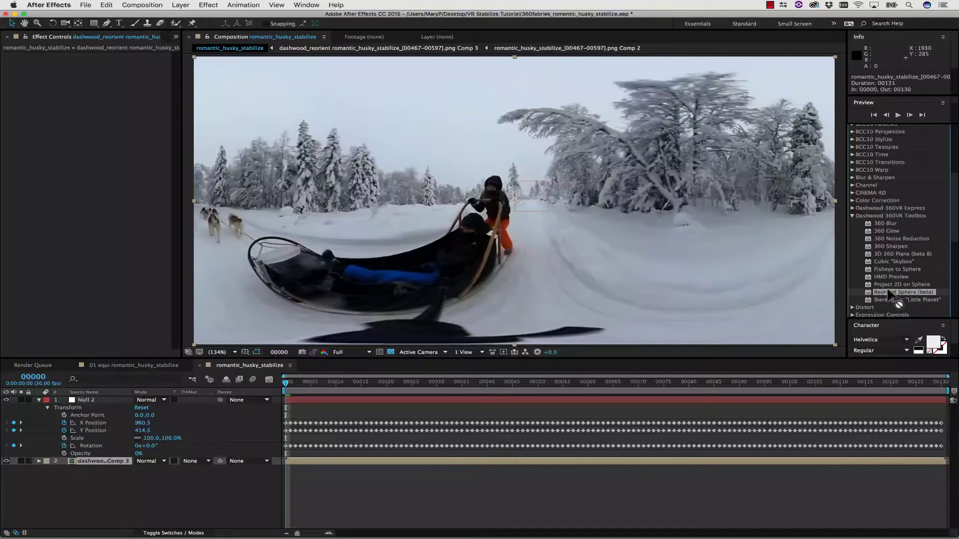
pyautogui.moveTo(889, 293); pyautogui.dragTo(97, 461)
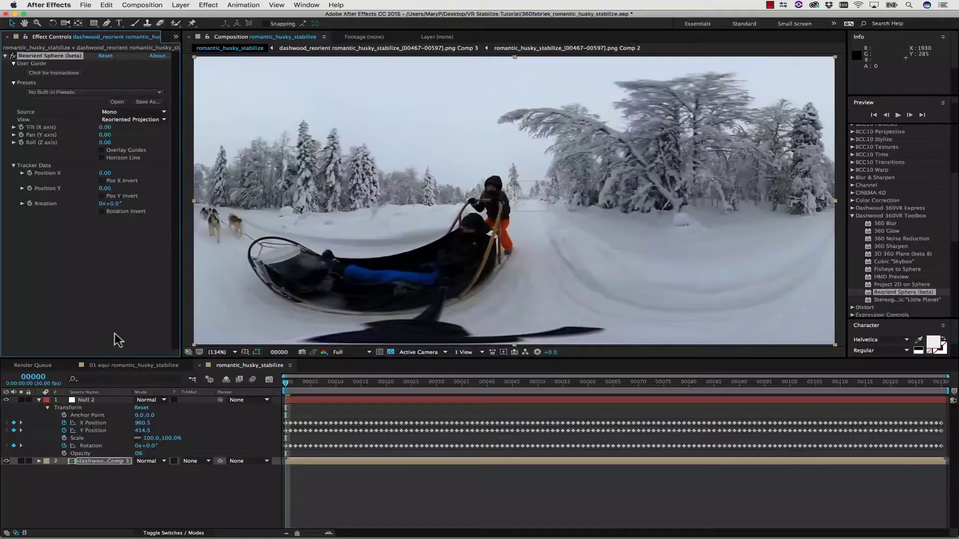
pyautogui.click(39, 461)
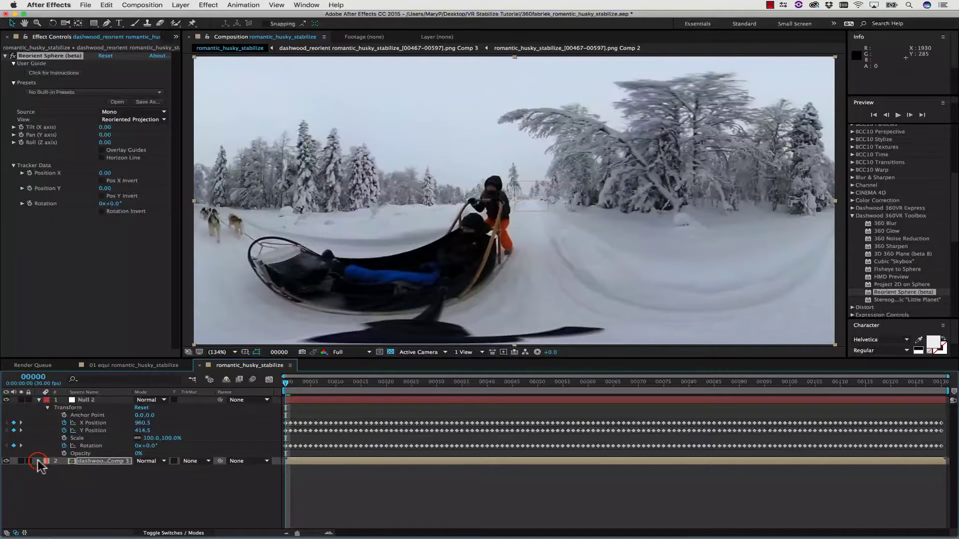
# Step: Under Reorient Sphere (beta) > Tracker Data, add expressions to Position X, Position Y and Rotation
pyautogui.click(47, 470)
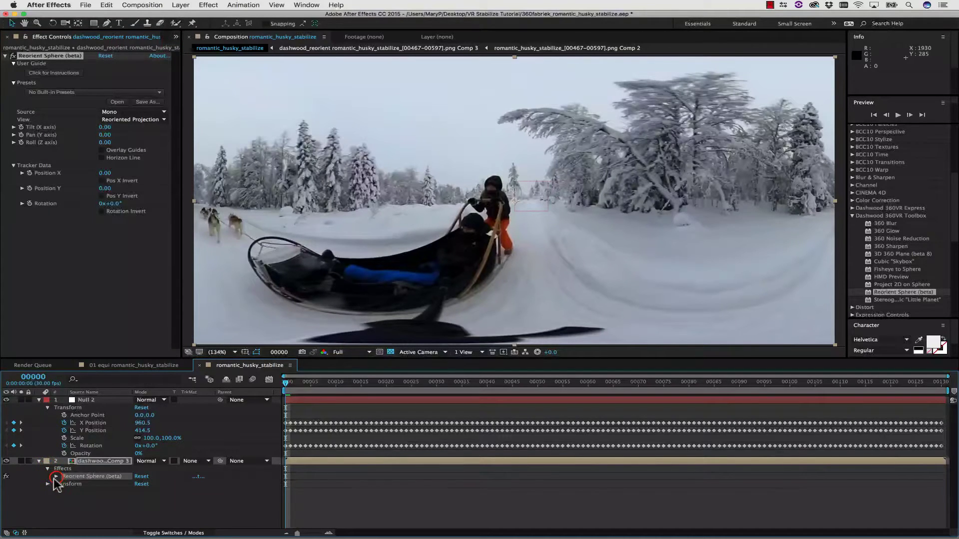
pyautogui.scroll(-3, 57, 479)
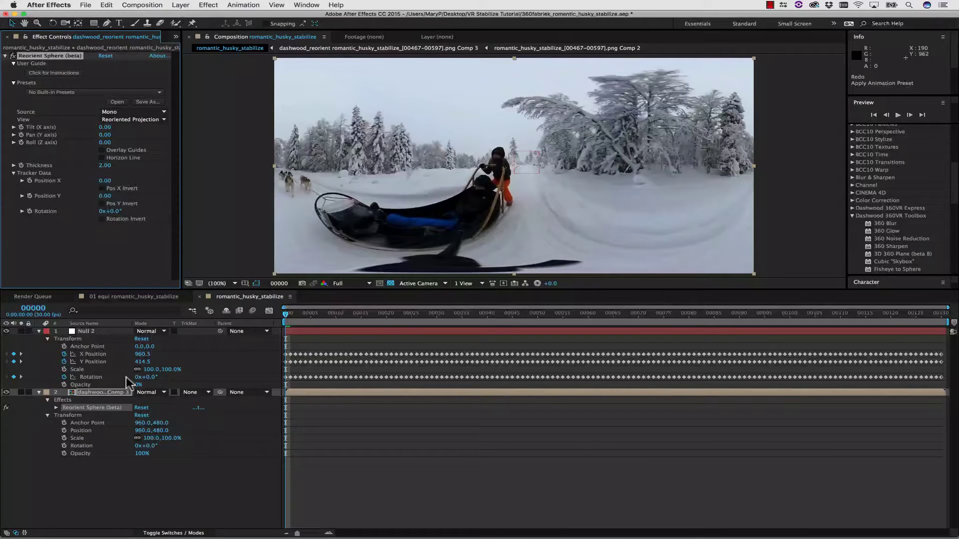
pyautogui.click(56, 408)
pyautogui.scroll(-1, 58, 481)
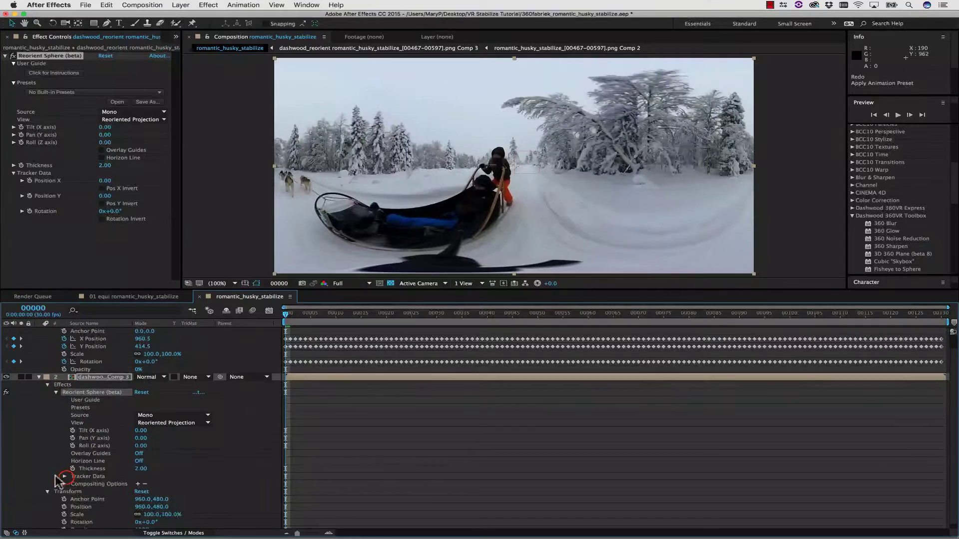
pyautogui.click(65, 477)
pyautogui.scroll(-1, 129, 489)
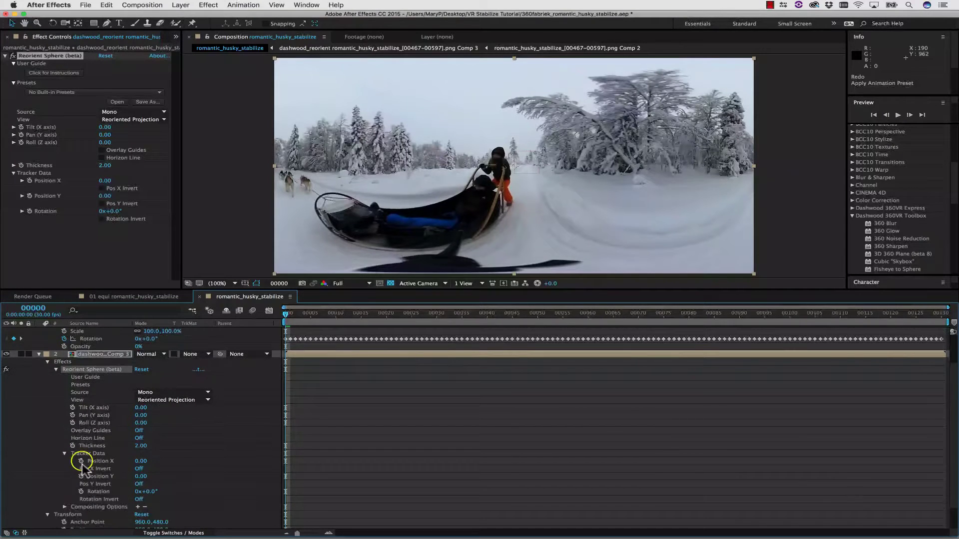
pyautogui.keyDown('alt'); pyautogui.click(81, 461); pyautogui.keyUp('alt')
pyautogui.keyDown('alt'); pyautogui.click(80, 484); pyautogui.keyUp('alt')
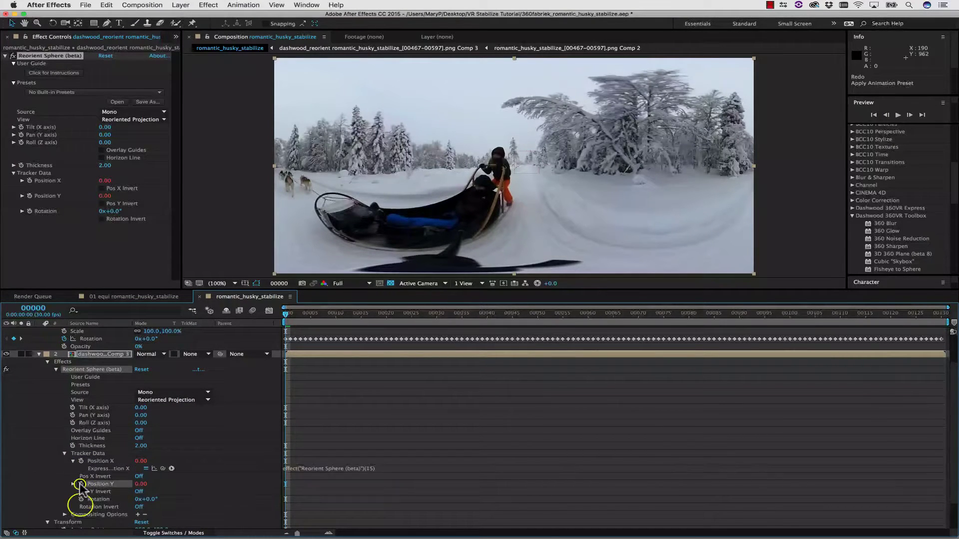
pyautogui.keyDown('alt'); pyautogui.click(81, 507); pyautogui.keyUp('alt')
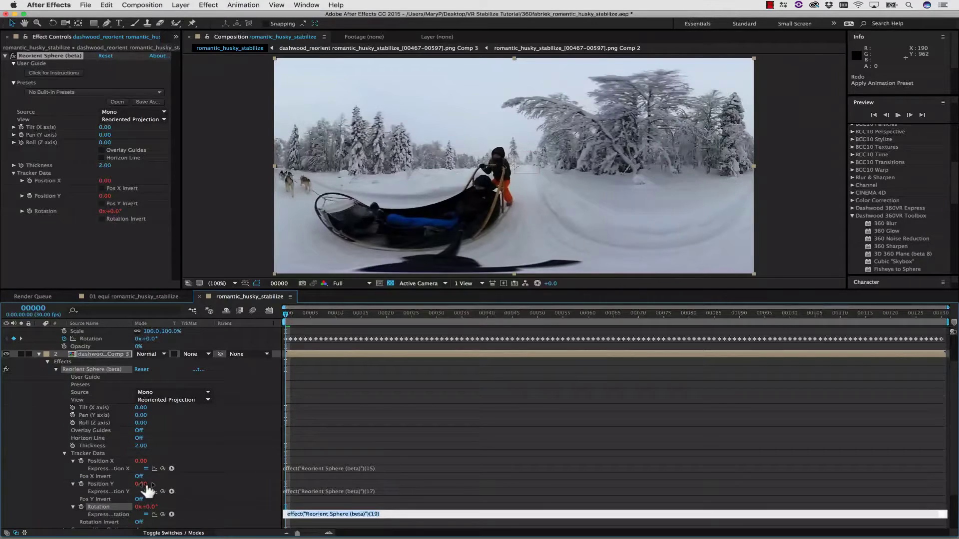
pyautogui.scroll(-1, 129, 423)
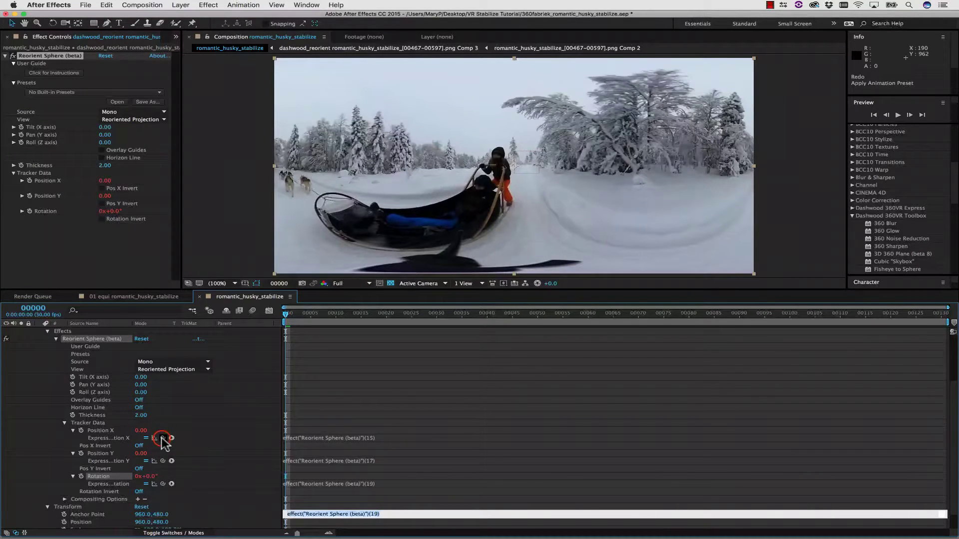
# Step: Pick-whip the Position X and Position Y expressions to Null 2's X Position and Y Position
pyautogui.moveTo(162, 439); pyautogui.dragTo(91, 355)
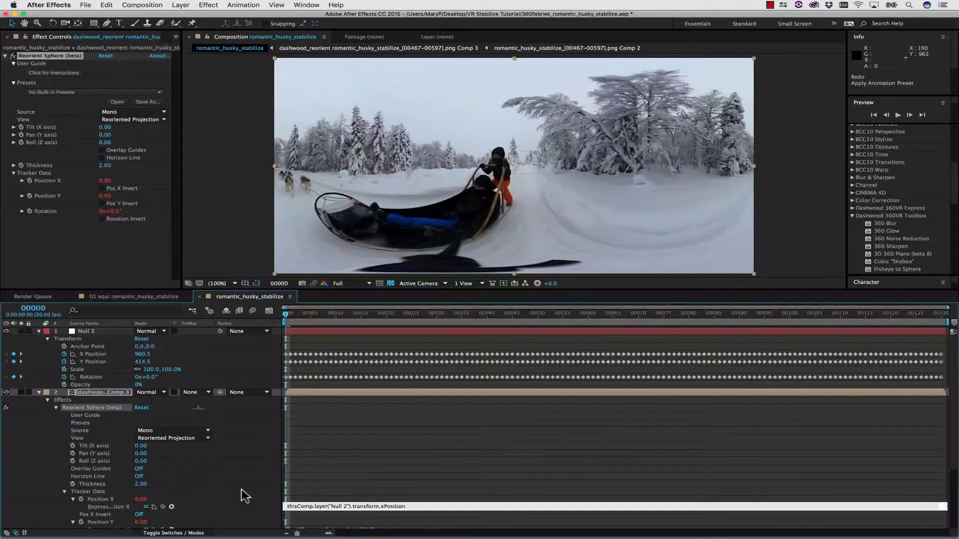
pyautogui.scroll(-3, 241, 497)
pyautogui.click(160, 499)
pyautogui.moveTo(160, 499); pyautogui.dragTo(96, 368)
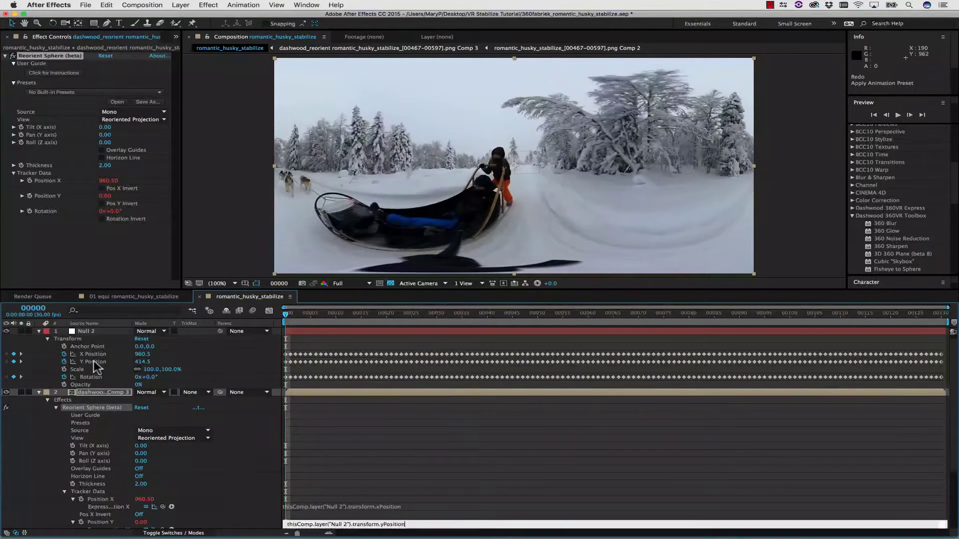
# Step: Pick-whip the Rotation expression to another property and commit it
pyautogui.scroll(-3, 132, 431)
pyautogui.scroll(-1, 134, 432)
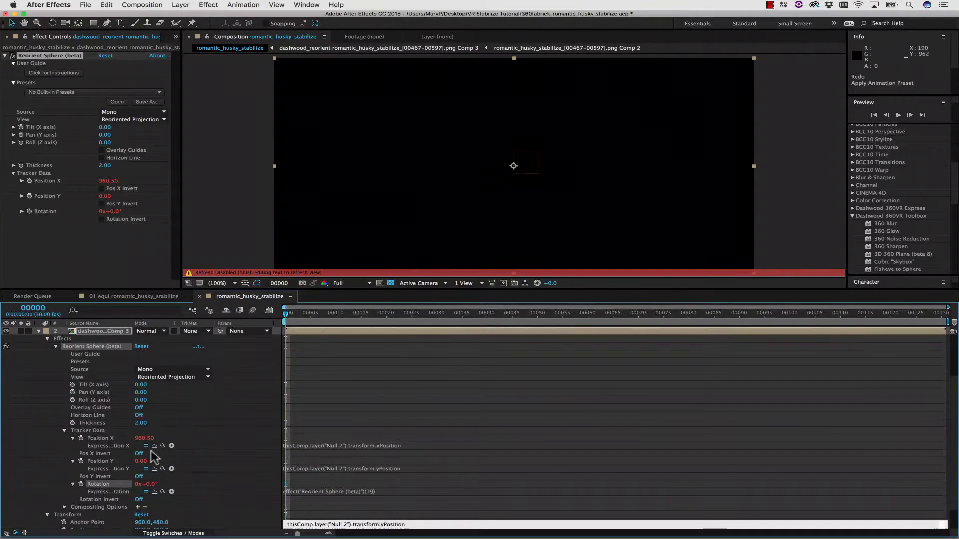
pyautogui.moveTo(163, 491); pyautogui.dragTo(103, 343)
pyautogui.click(243, 223)
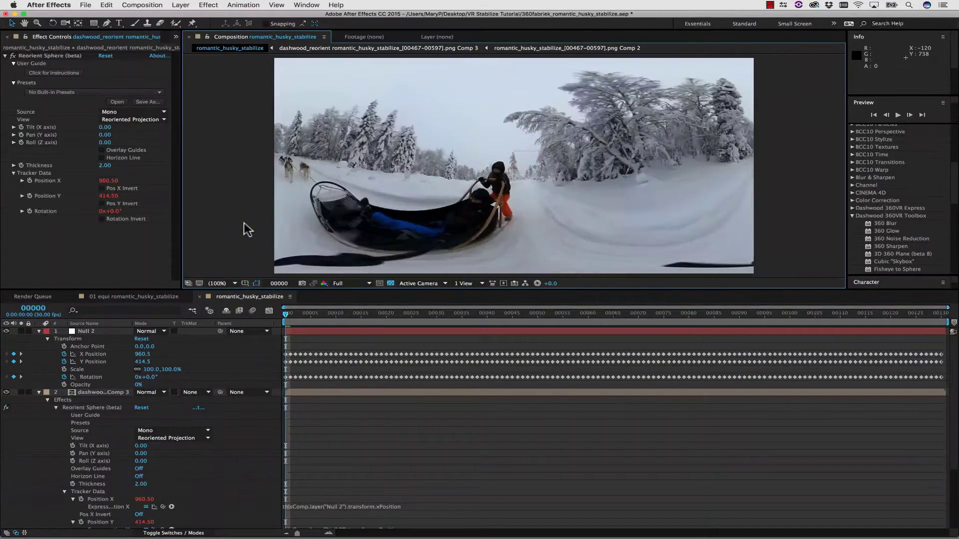
# Step: Preview the reoriented footage, then stop it back at frame 0
pyautogui.press('space')
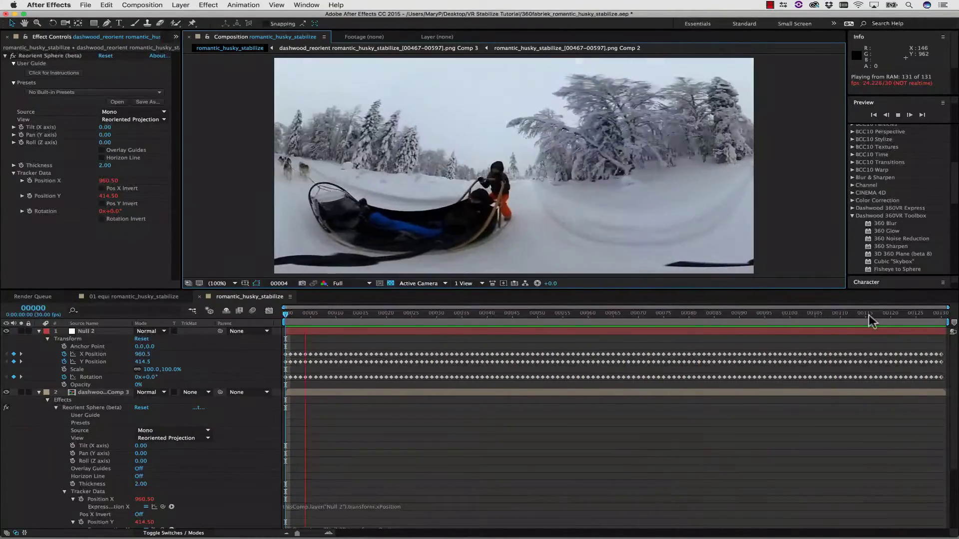
pyautogui.click(394, 314)
pyautogui.press('space')
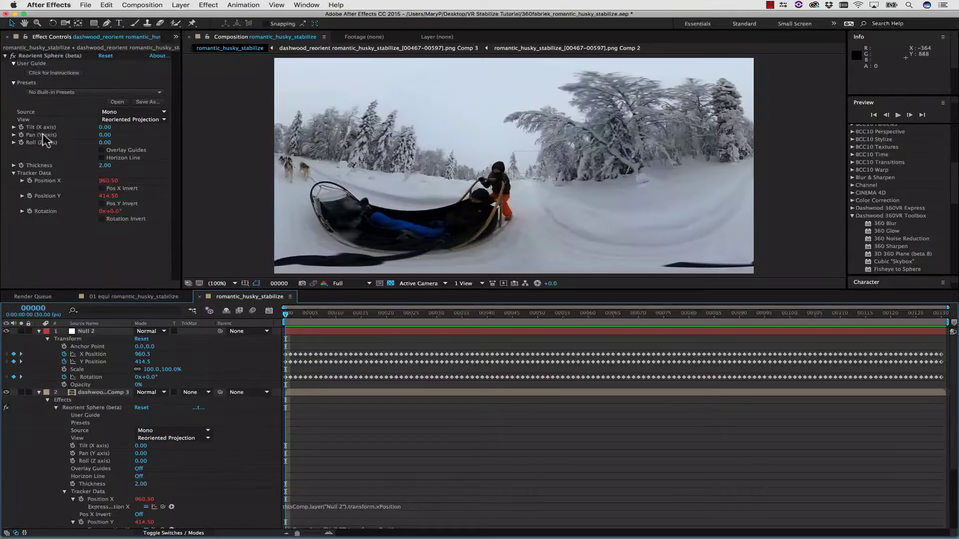
# Step: Turn on the Horizon Line guide, tilt the X axis to -8.00, restore Roll to 0.00, and preview
pyautogui.click(108, 127)
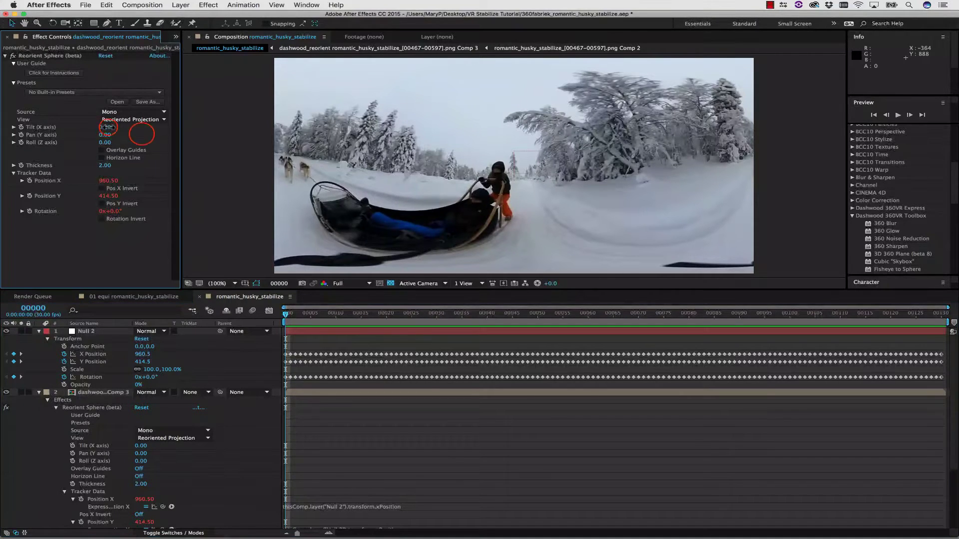
pyautogui.click(103, 155)
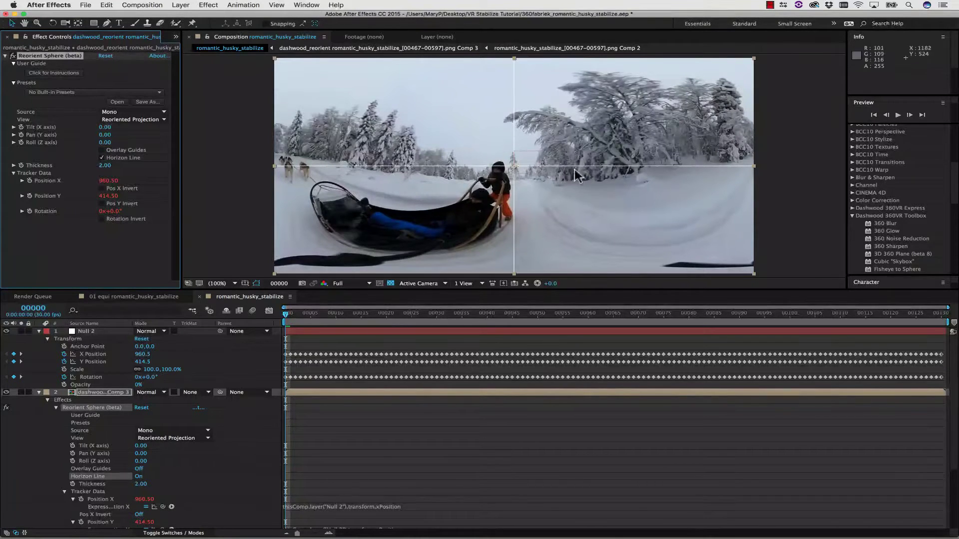
pyautogui.click(104, 127)
pyautogui.moveTo(102, 132); pyautogui.dragTo(103, 142)
pyautogui.press('super+z')
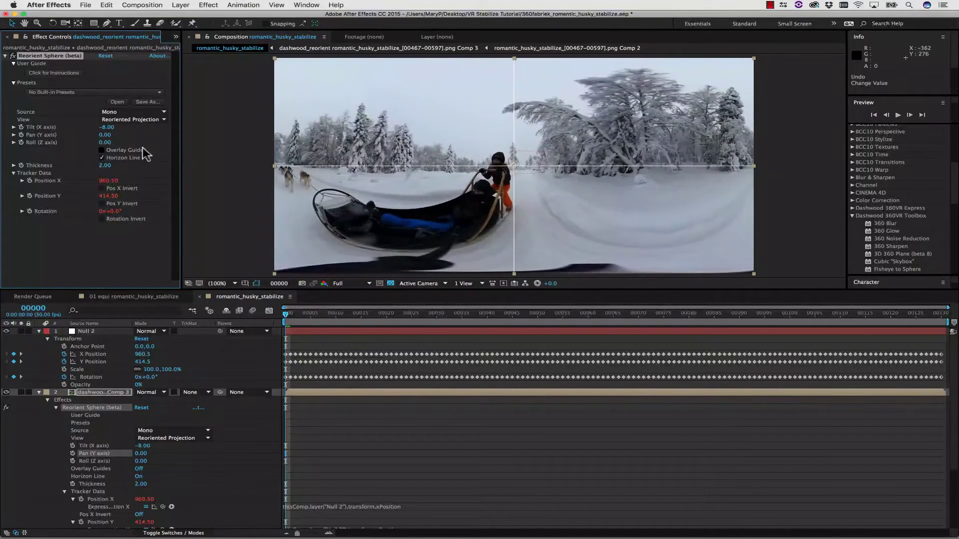
pyautogui.press('space')
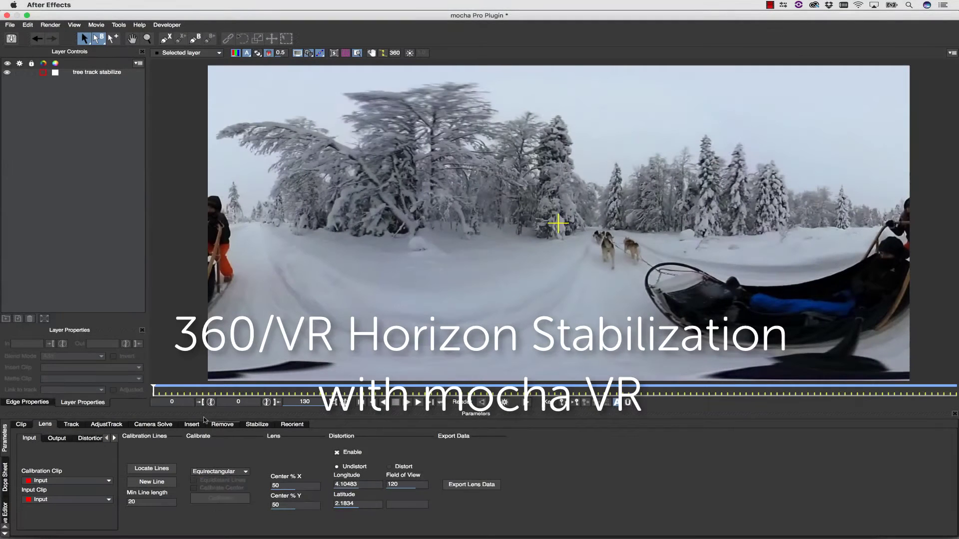
# Step: Show the footage in the 360 rectilinear view, rotated toward the musher and tree spline
pyautogui.click(71, 425)
pyautogui.click(394, 52)
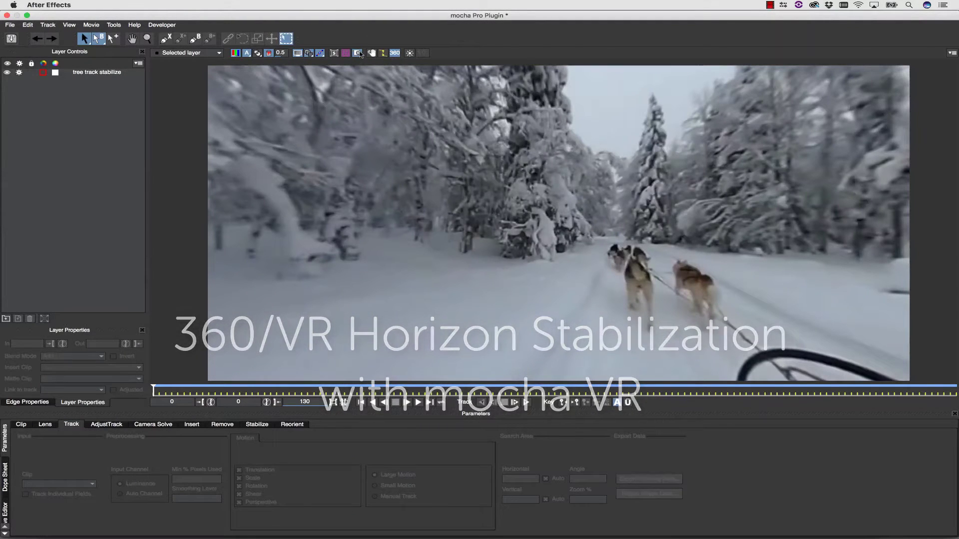
pyautogui.click(132, 38)
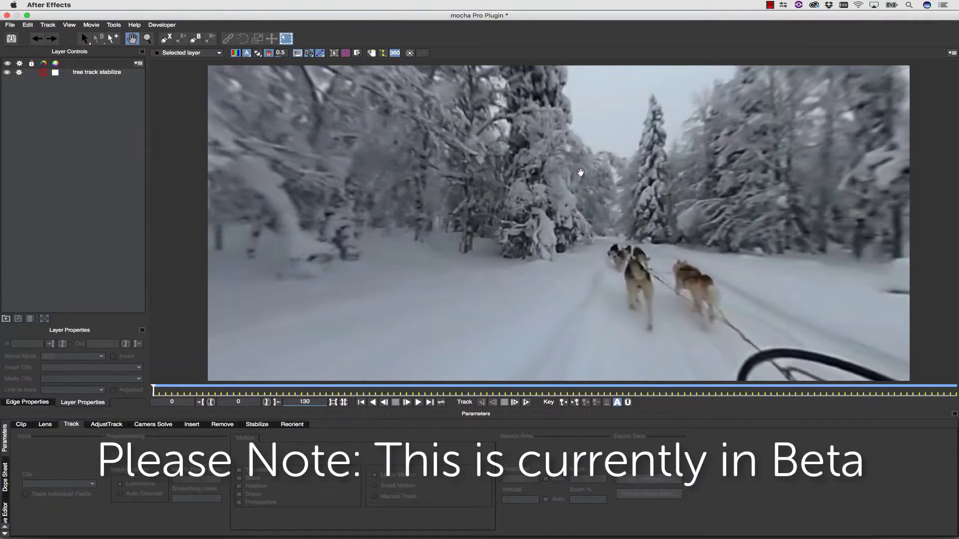
pyautogui.moveTo(799, 190); pyautogui.dragTo(474, 170)
pyautogui.moveTo(824, 170); pyautogui.dragTo(434, 264)
# Step: Step through the Remove, Stabilize and Reorient module settings
pyautogui.click(222, 424)
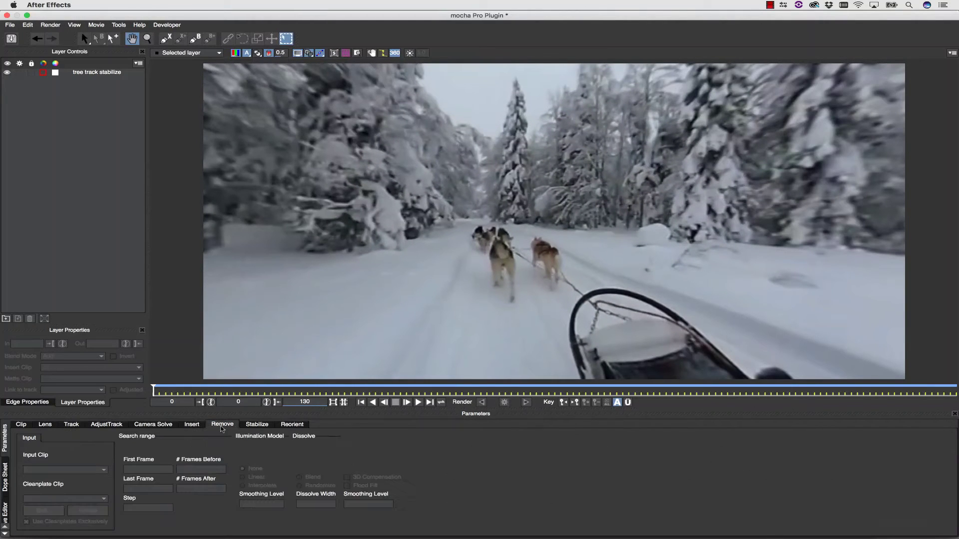
pyautogui.click(257, 425)
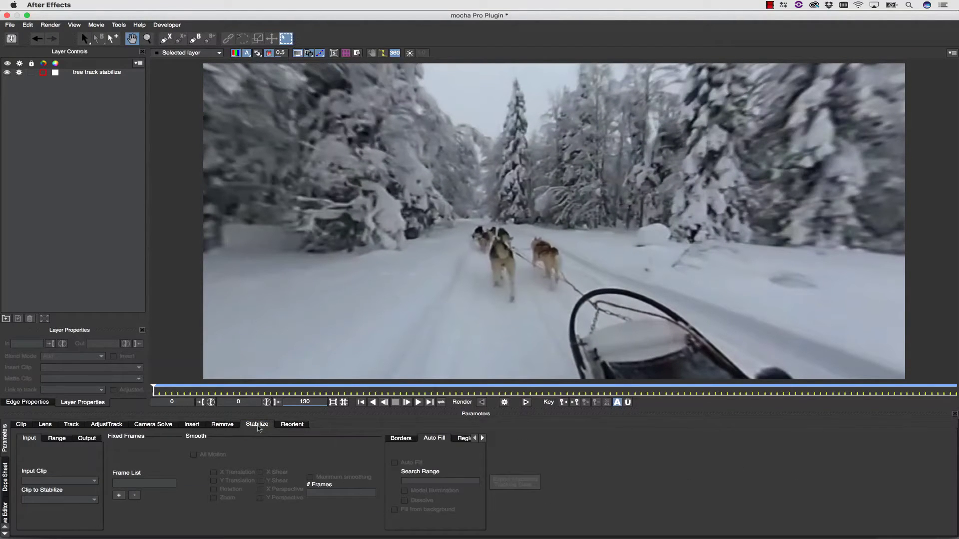
pyautogui.click(300, 425)
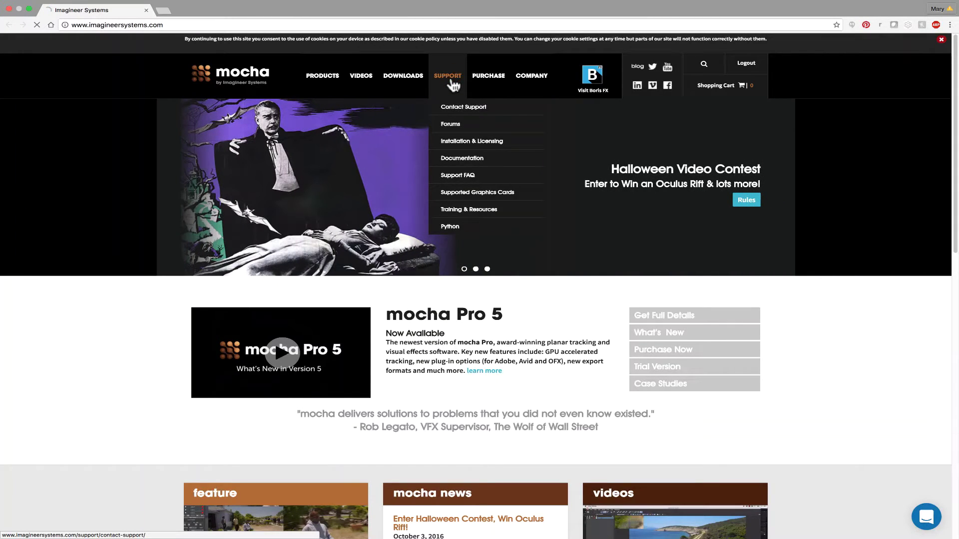
# Step: Open the SUPPORT pages on imagineersystems.com
pyautogui.click(452, 83)
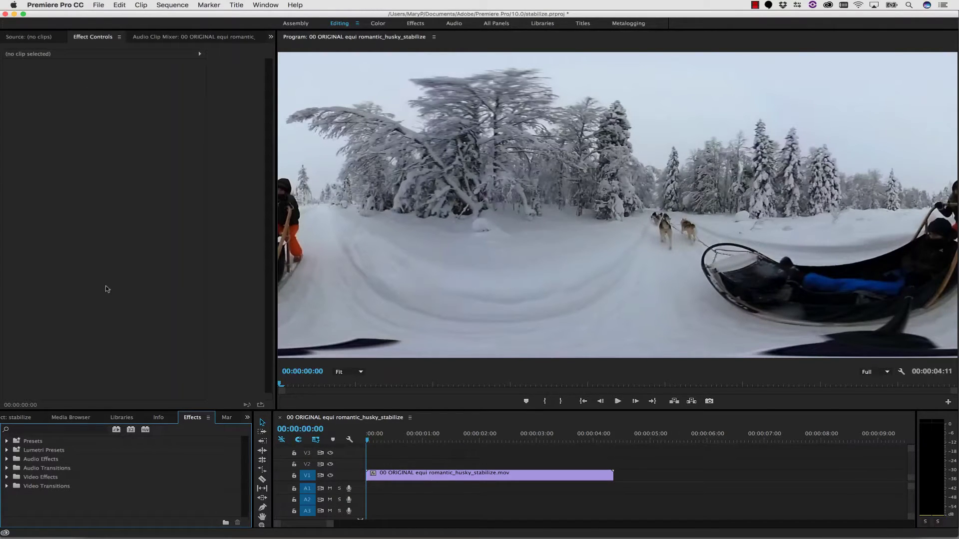
# Step: Find 'mocha' in Effects, apply mocha Pro to the V1 husky clip, and launch its interface
pyautogui.click(53, 429)
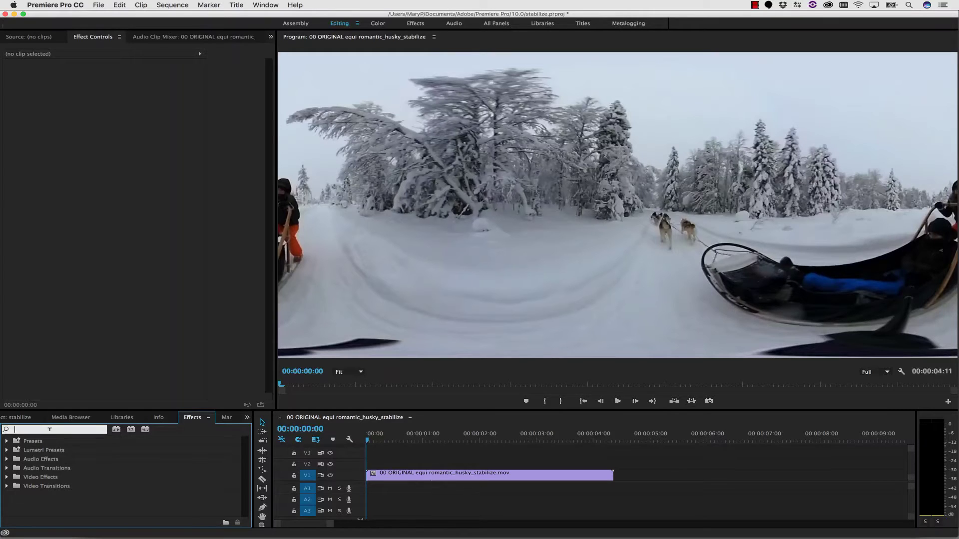
pyautogui.write('mocha')
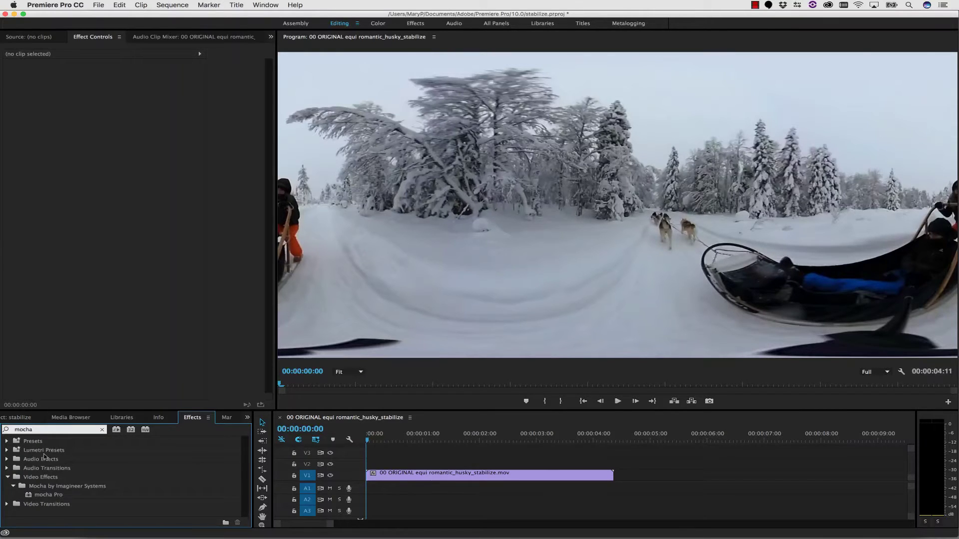
pyautogui.moveTo(43, 497); pyautogui.dragTo(421, 475)
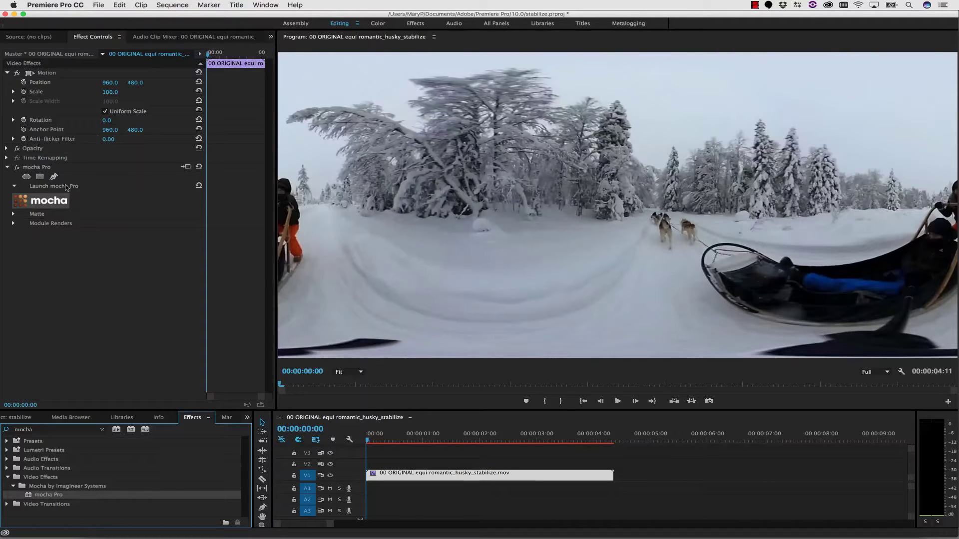
pyautogui.click(47, 202)
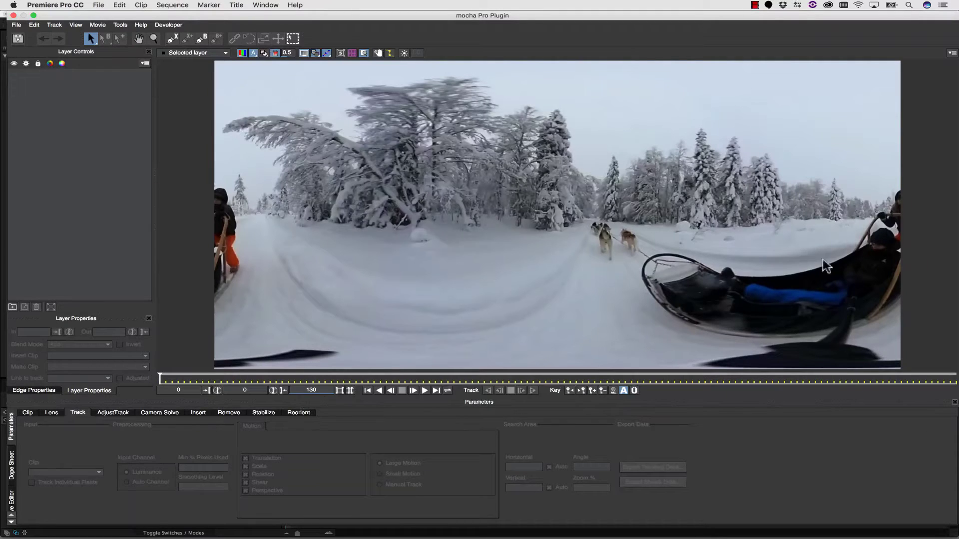
# Step: Change the Lens model from No distortion to Equirectangular, then return to the Track parameters
pyautogui.click(52, 413)
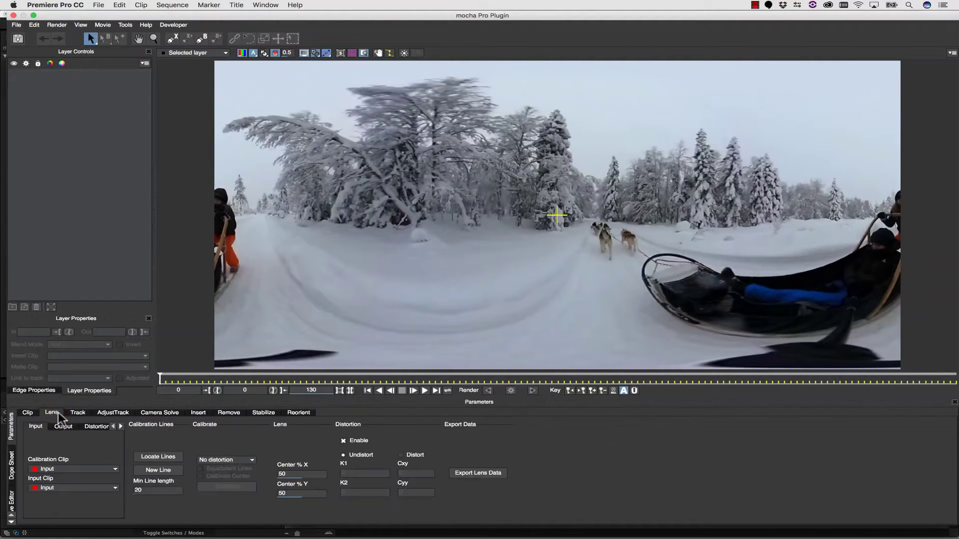
pyautogui.click(223, 460)
pyautogui.click(228, 499)
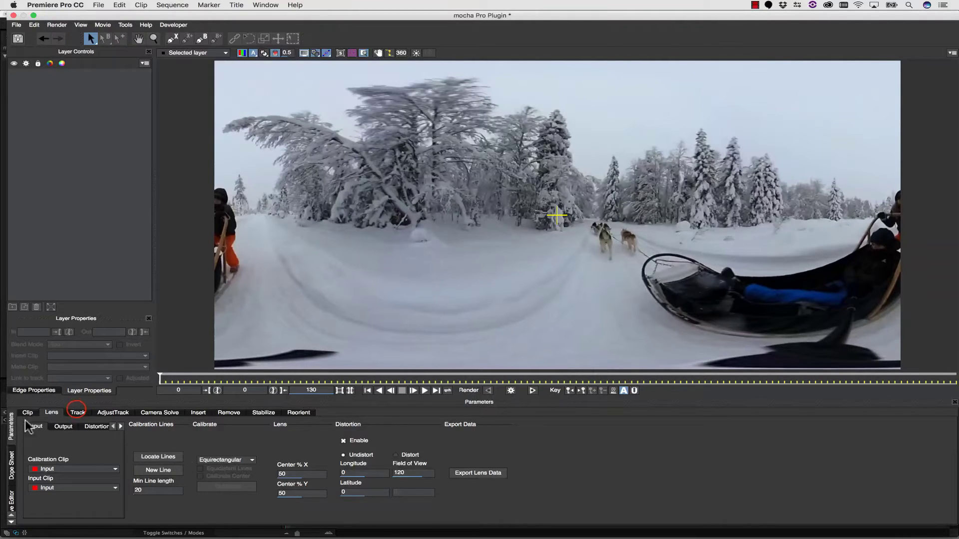
pyautogui.click(78, 413)
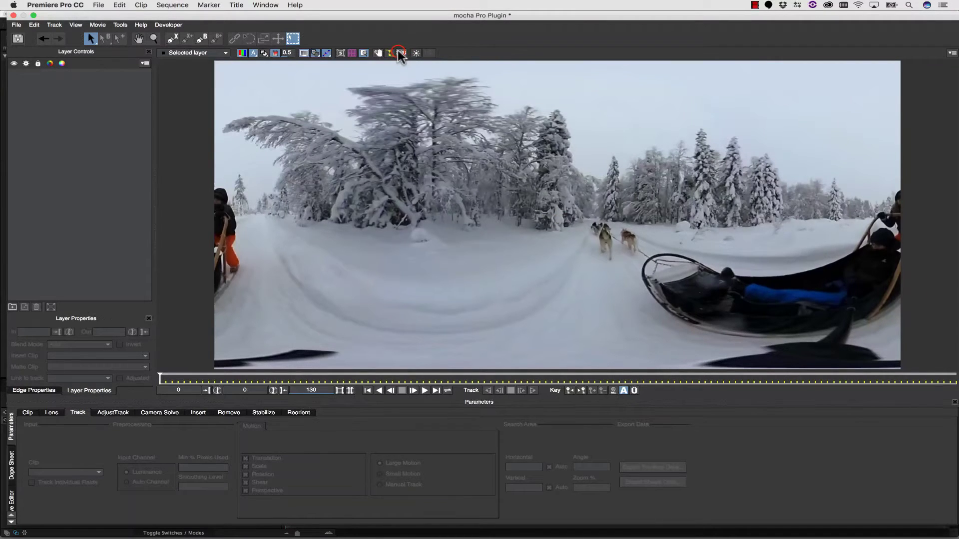
# Step: In the rectilinear 360 view, pan toward the dogs, play the clip, return to frame 0, and hide the overview inset
pyautogui.click(400, 52)
pyautogui.click(138, 39)
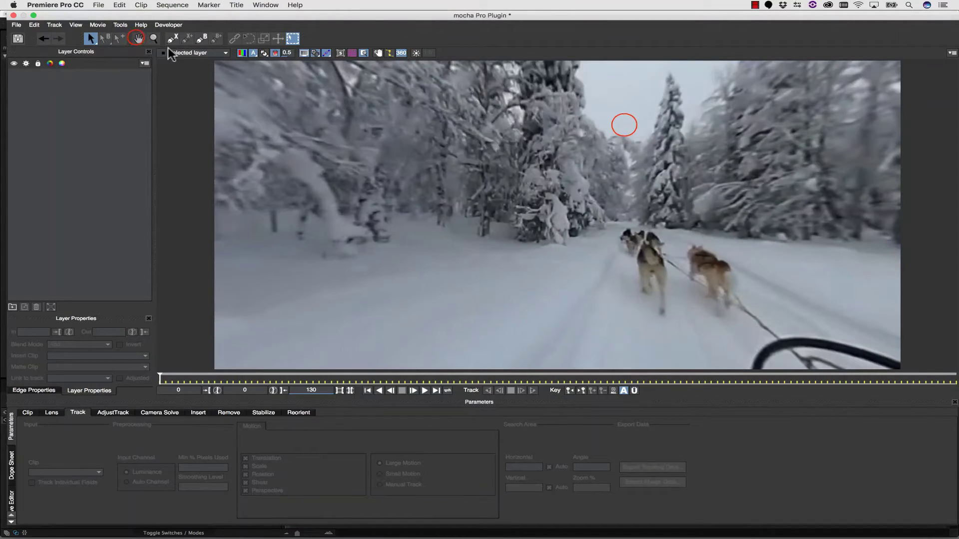
pyautogui.moveTo(621, 122); pyautogui.dragTo(653, 237)
pyautogui.press('space')
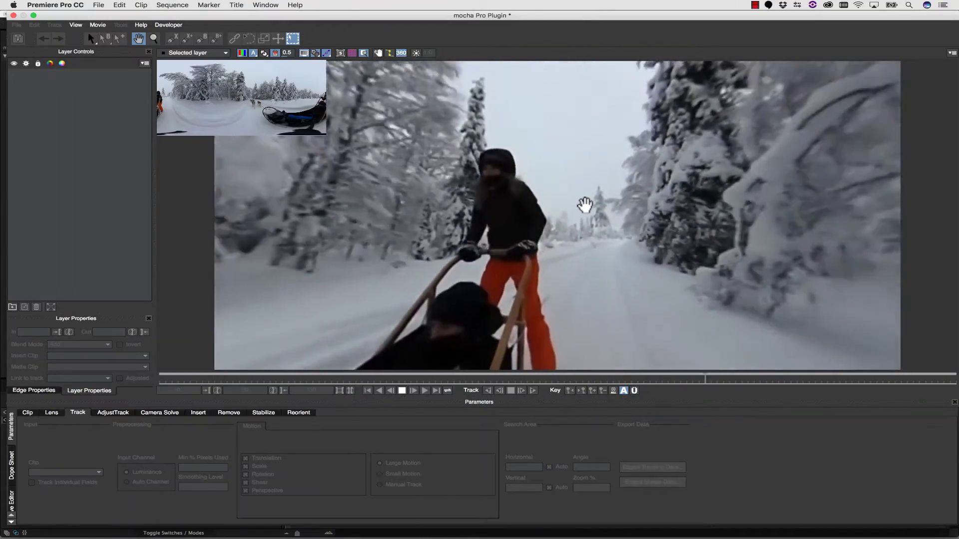
pyautogui.press('space')
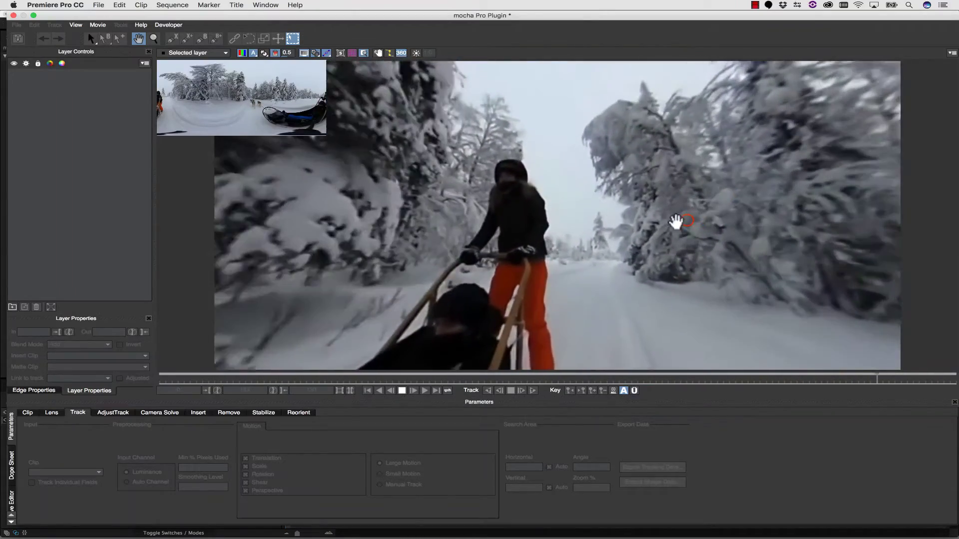
pyautogui.moveTo(671, 219); pyautogui.dragTo(535, 214)
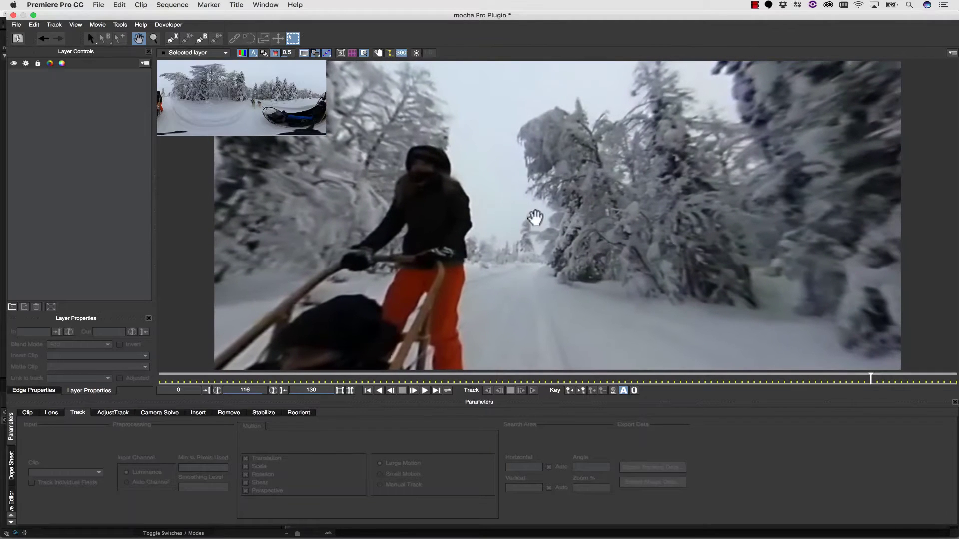
pyautogui.moveTo(869, 378); pyautogui.dragTo(165, 380)
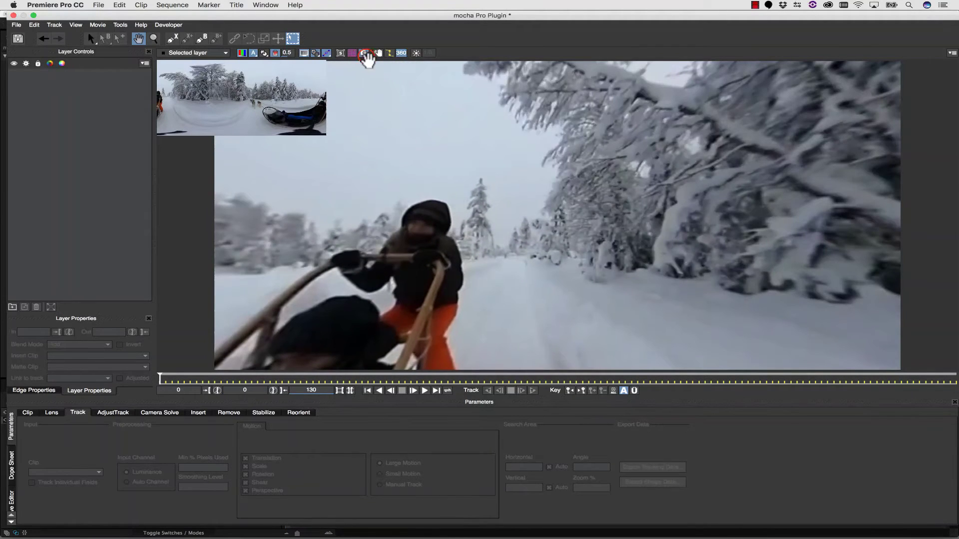
pyautogui.click(365, 54)
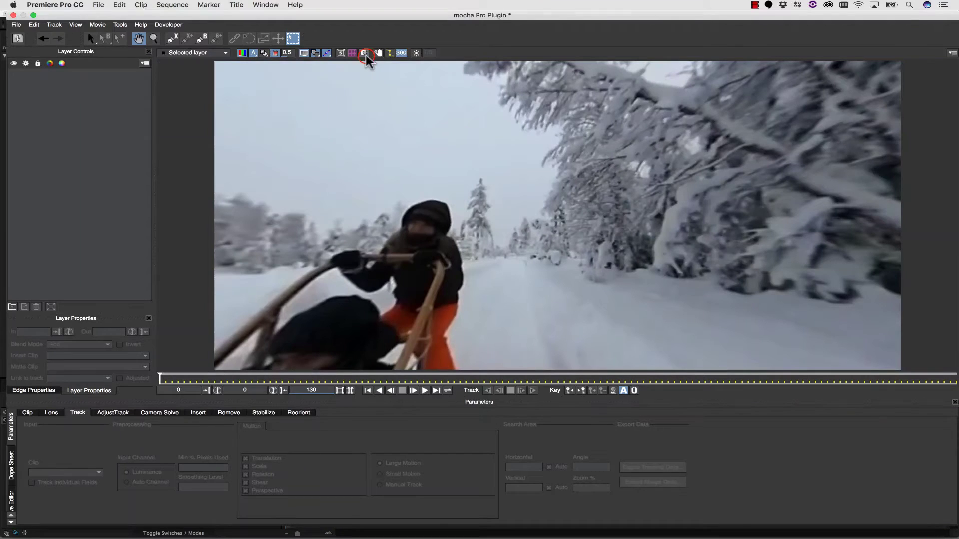
# Step: Draw a closed X-spline around the snowy tree beside the sled driver
pyautogui.click(173, 37)
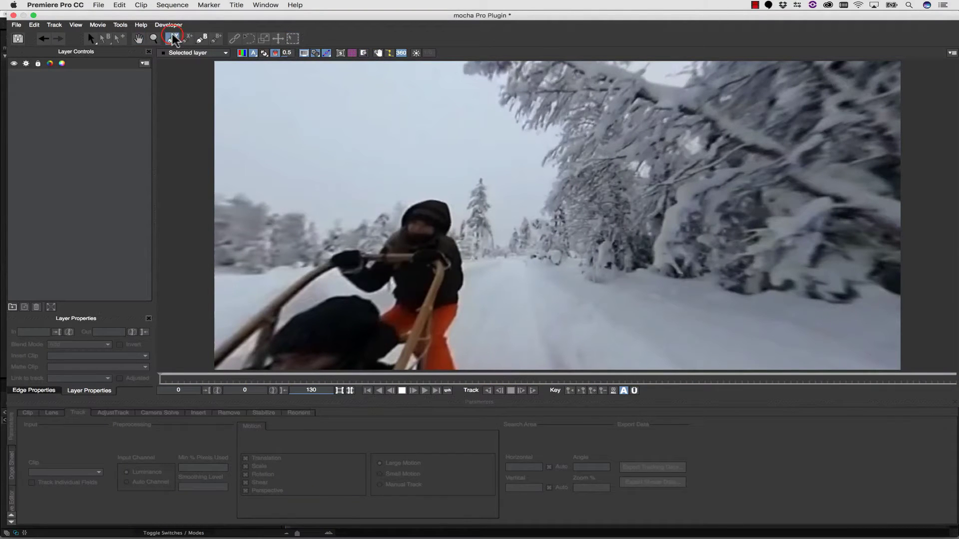
pyautogui.click(476, 169)
pyautogui.click(487, 173)
pyautogui.click(498, 206)
pyautogui.click(501, 252)
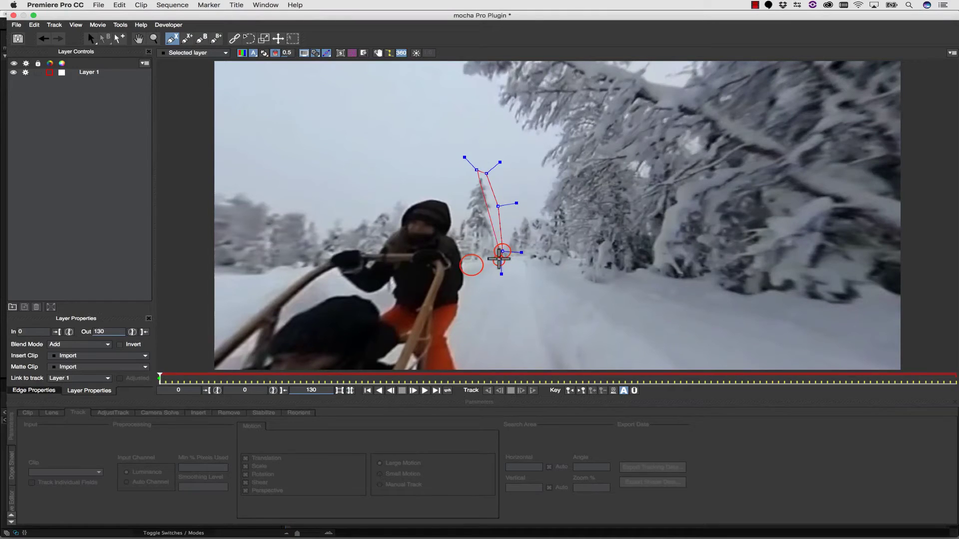
pyautogui.click(498, 261)
pyautogui.click(471, 265)
pyautogui.click(460, 256)
pyautogui.click(454, 231)
pyautogui.click(459, 201)
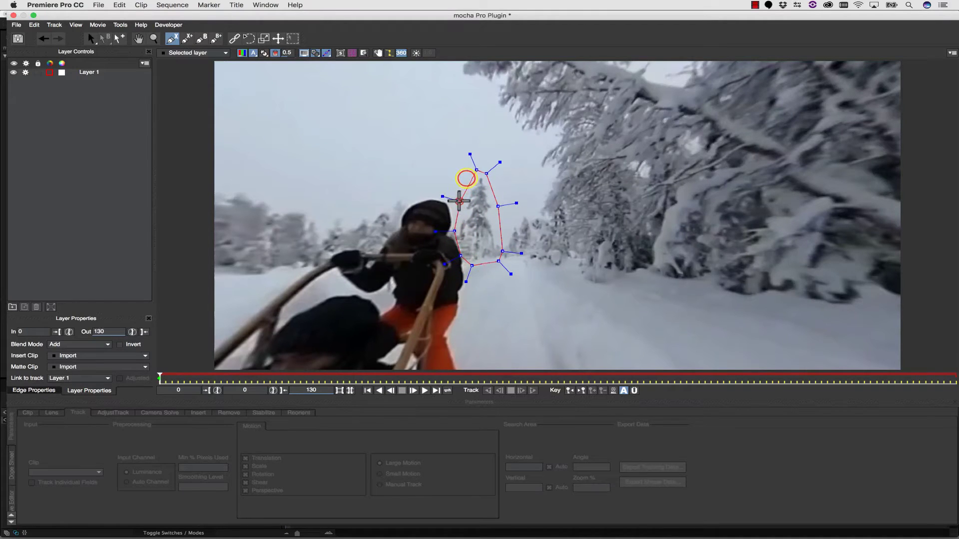
pyautogui.rightClick(466, 178)
pyautogui.click(114, 35)
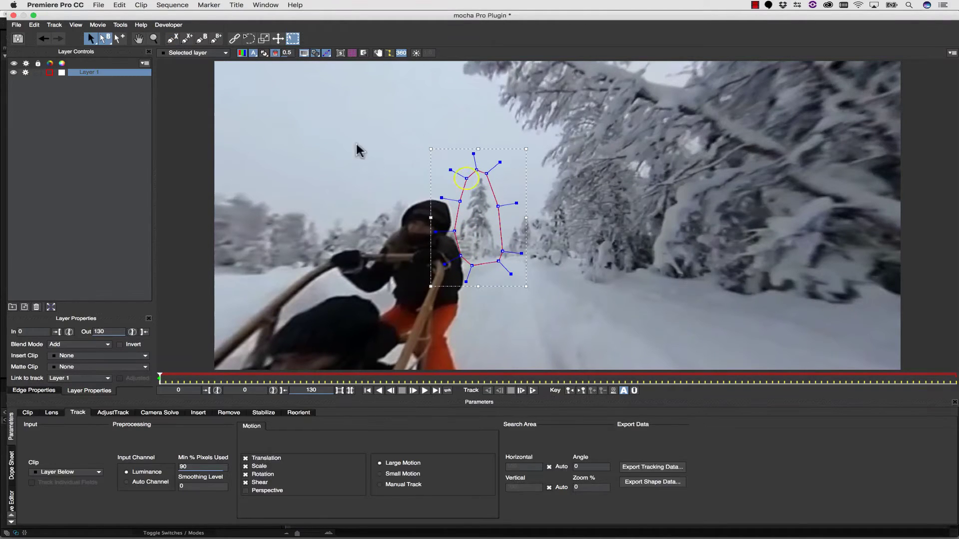
# Step: Show the planar surface, exclude Shear, name the layer 'tree track stabilize', and track forward
pyautogui.click(340, 52)
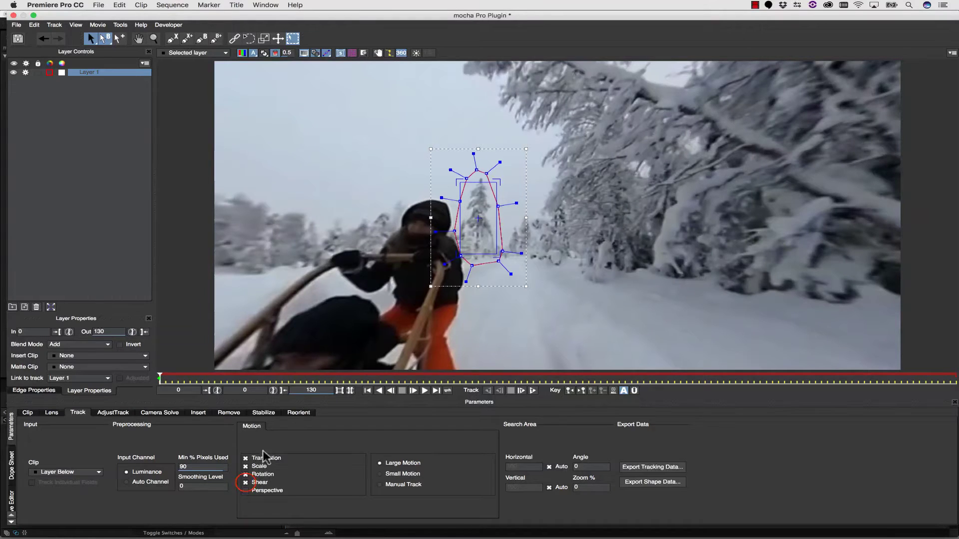
pyautogui.click(245, 482)
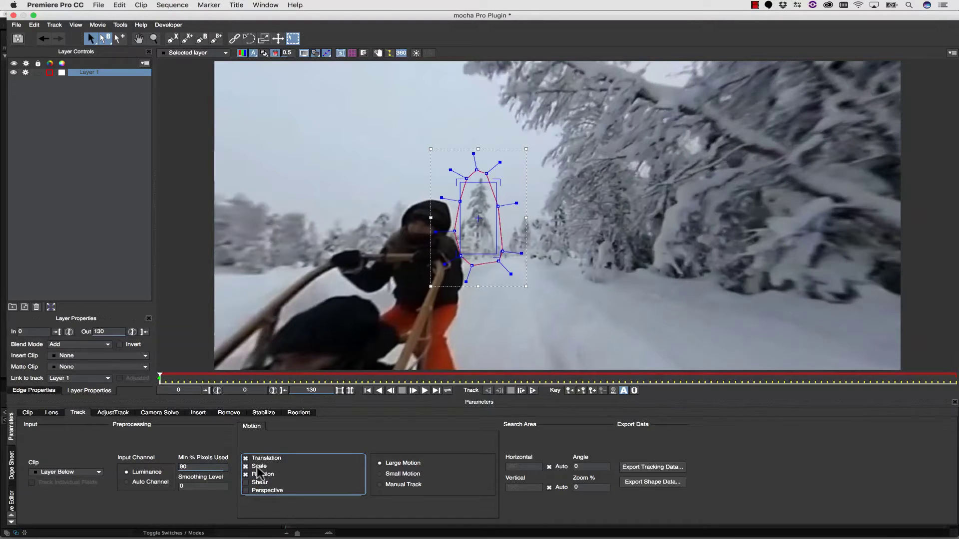
pyautogui.click(97, 69)
pyautogui.click(95, 73)
pyautogui.doubleClick(95, 71)
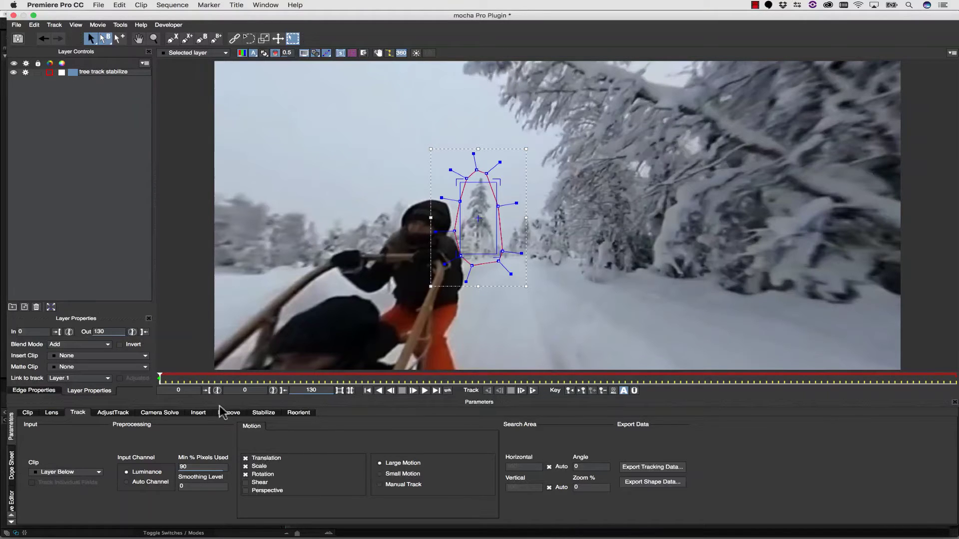
pyautogui.click(201, 465)
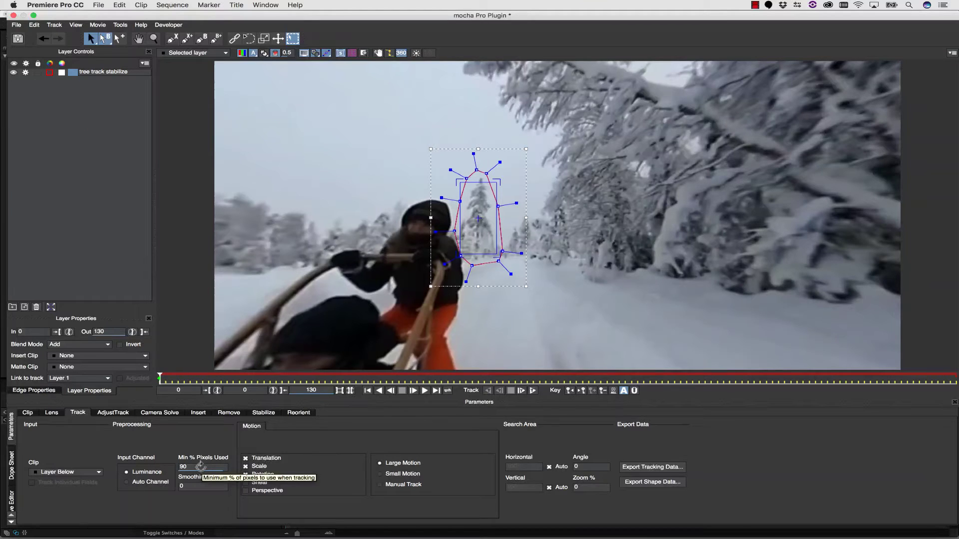
pyautogui.click(532, 391)
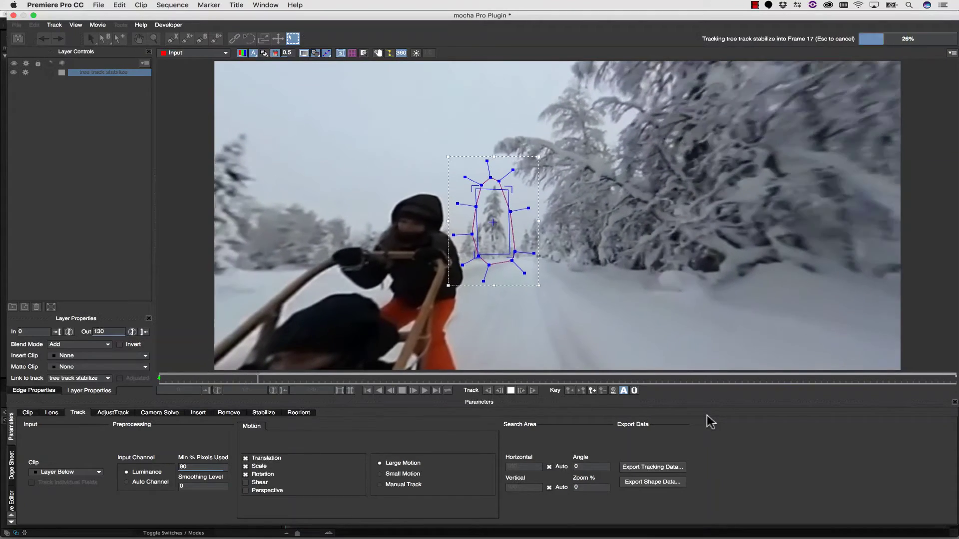
# Step: Let the tree track run through frame 130, go back to frame 0, and enable Rotation
pyautogui.click(401, 52)
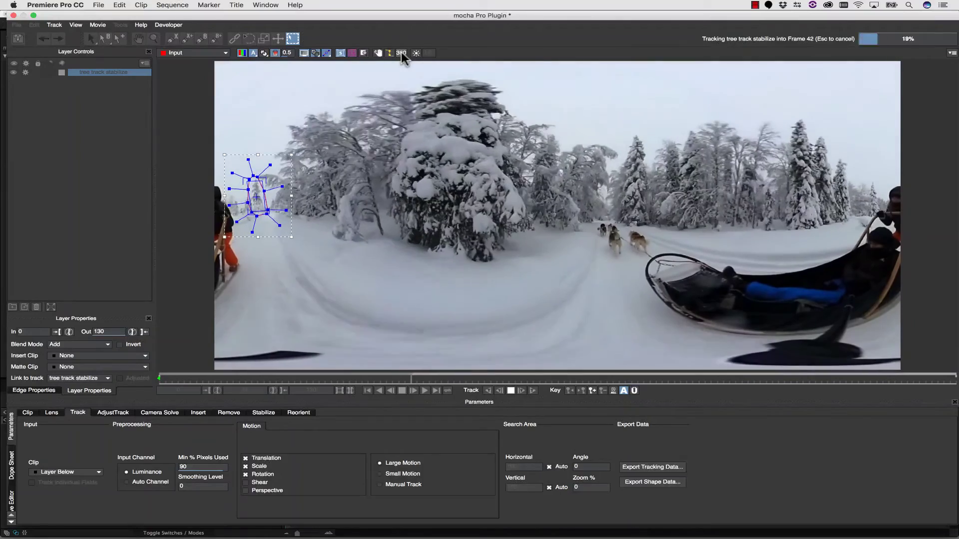
pyautogui.click(401, 52)
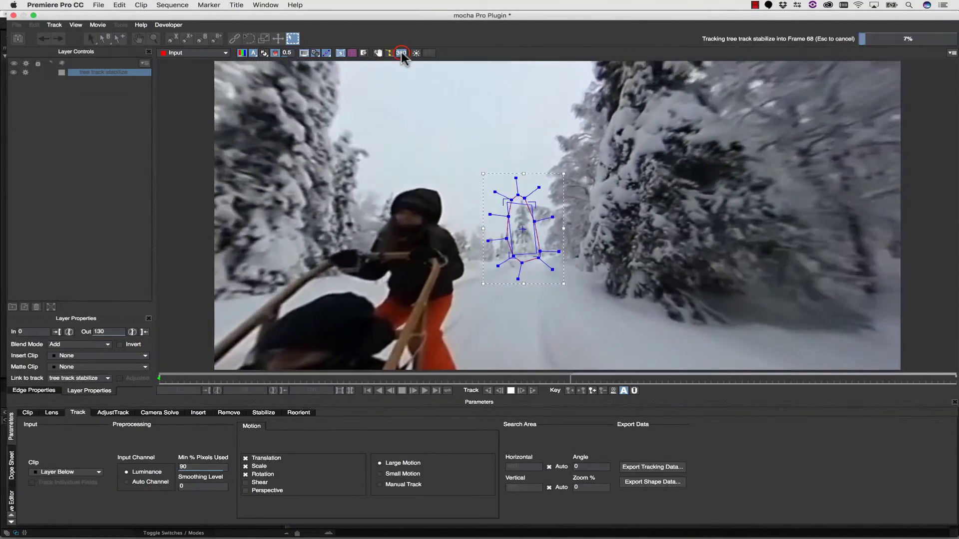
pyautogui.click(400, 52)
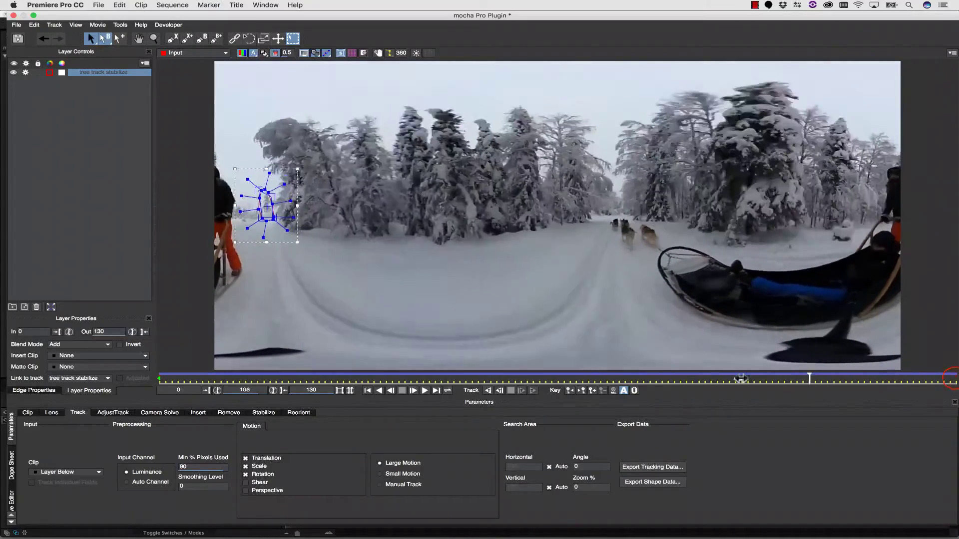
pyautogui.press('Home')
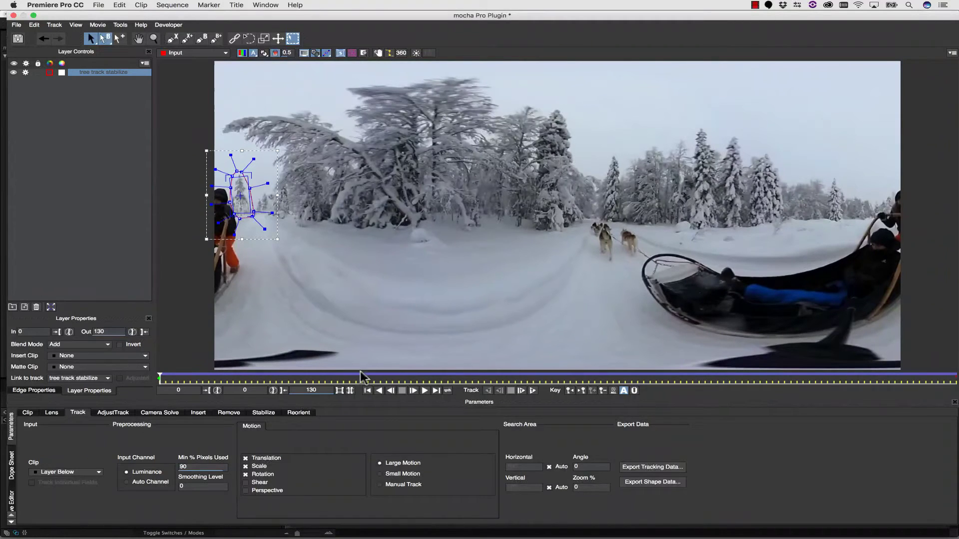
pyautogui.click(246, 474)
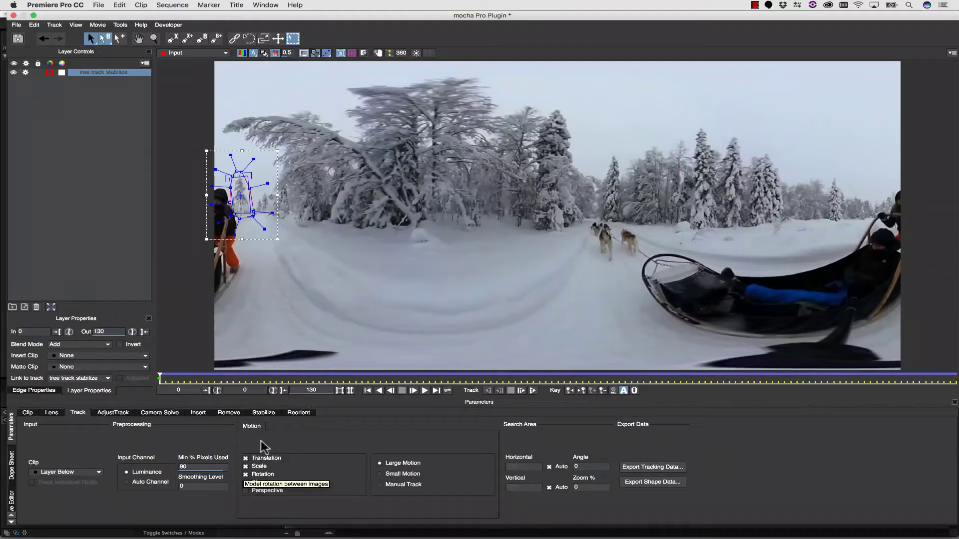
# Step: In Reorient, scrub the clip and set Horizon Align Tilt (x) to -1.91 and Roll (z) to -3.85
pyautogui.click(298, 413)
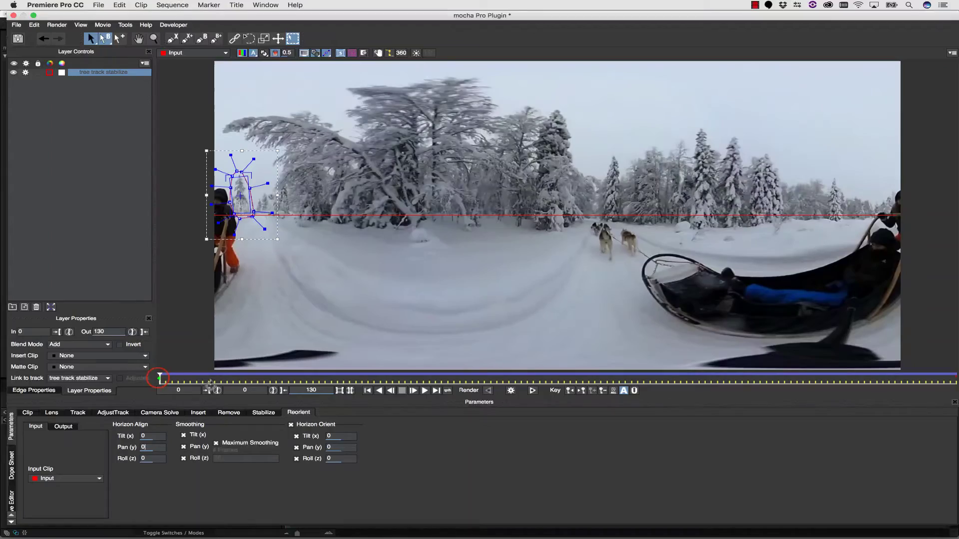
pyautogui.click(159, 378)
pyautogui.moveTo(220, 378); pyautogui.dragTo(160, 378)
pyautogui.click(156, 434)
pyautogui.moveTo(155, 435); pyautogui.dragTo(140, 456)
pyautogui.moveTo(128, 411); pyautogui.dragTo(180, 471)
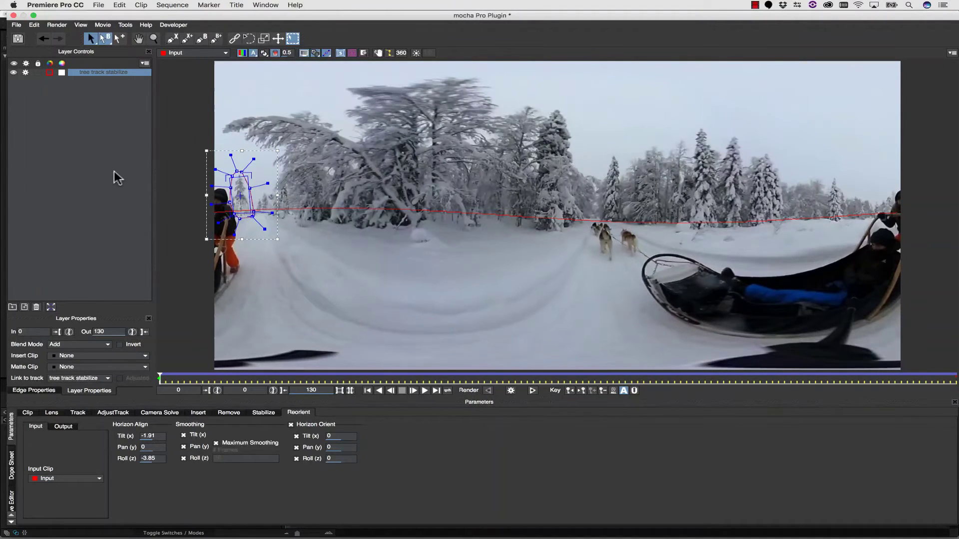
# Step: Render the reorientation forward, then scrub and play the clip to check the levelled horizon
pyautogui.click(532, 391)
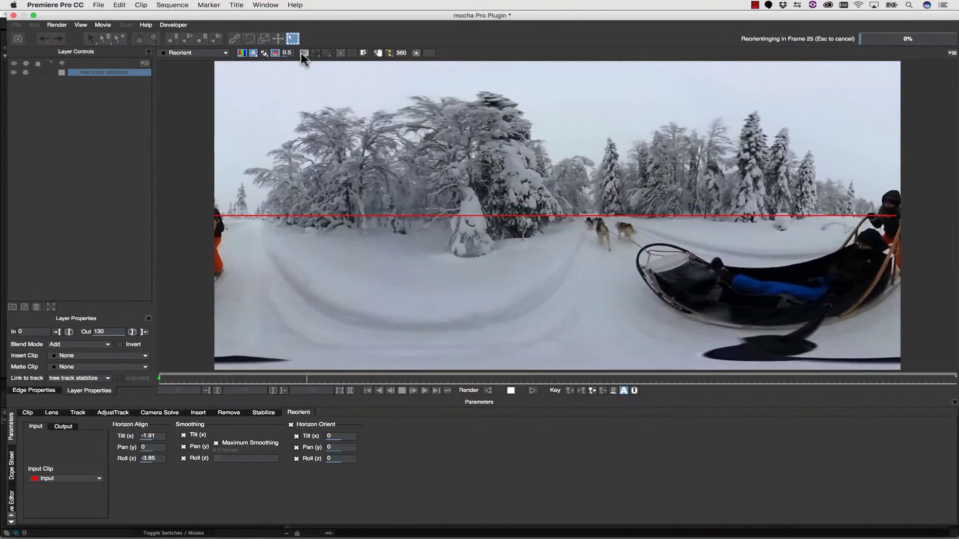
pyautogui.click(402, 53)
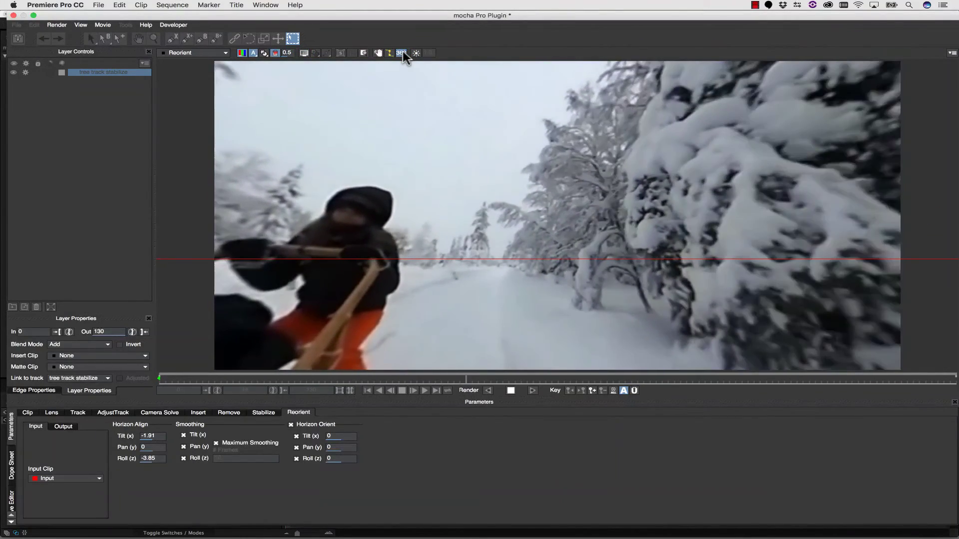
pyautogui.click(402, 53)
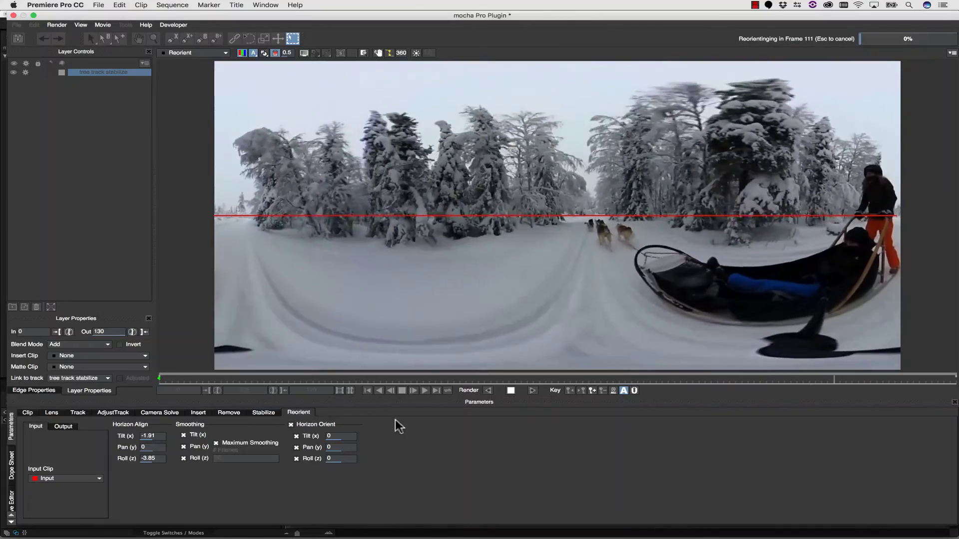
pyautogui.click(951, 378)
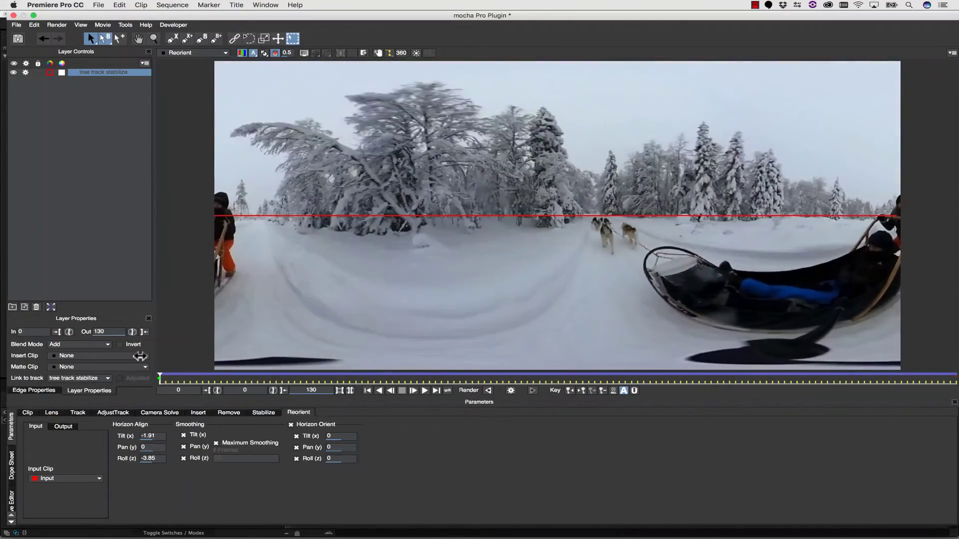
pyautogui.moveTo(140, 356); pyautogui.dragTo(106, 322)
pyautogui.press('space')
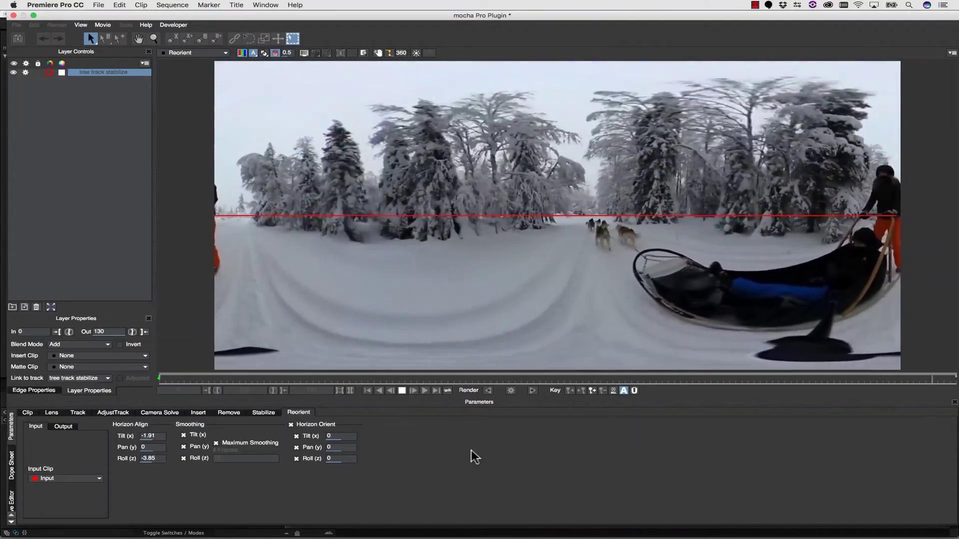
pyautogui.click(809, 378)
# Step: From the first frame, enable the 360 perspective view and pan it toward the sled dogs
pyautogui.moveTo(807, 378); pyautogui.dragTo(160, 378)
pyautogui.click(402, 52)
pyautogui.click(379, 53)
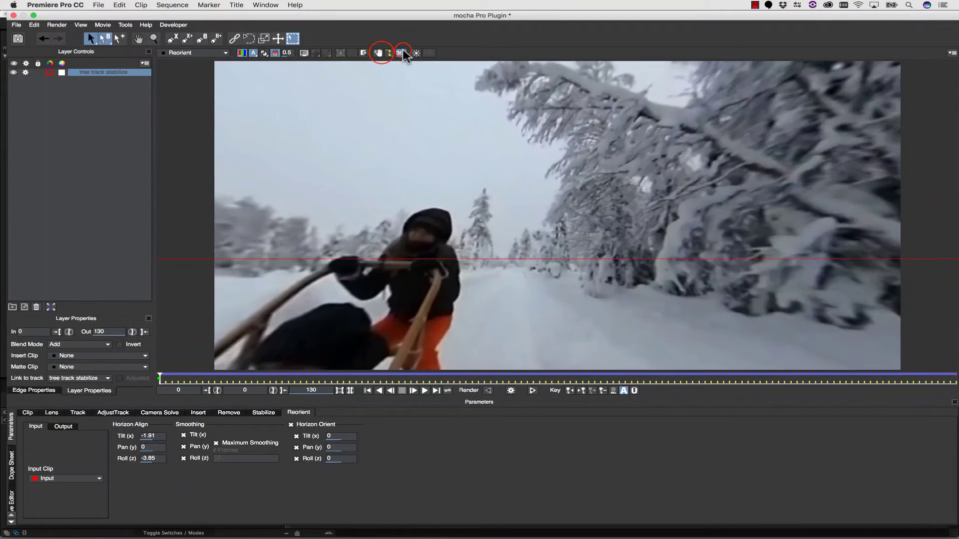
pyautogui.click(344, 131)
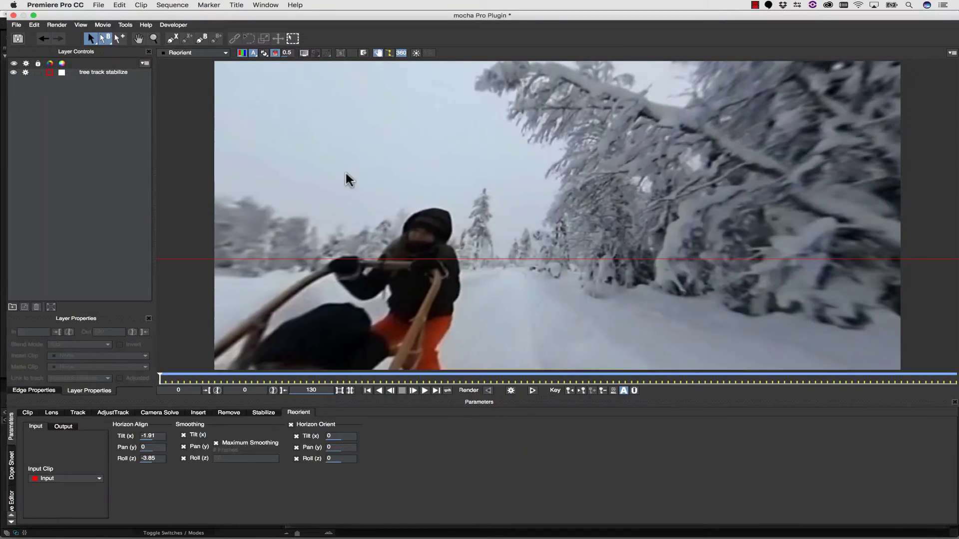
pyautogui.click(137, 38)
pyautogui.moveTo(297, 179); pyautogui.dragTo(622, 180)
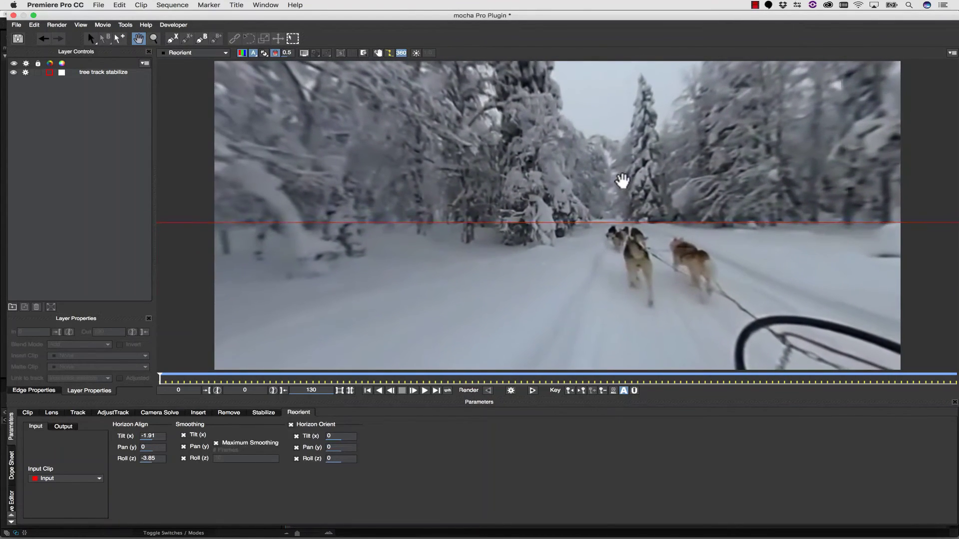
# Step: Play the reoriented footage, then switch the viewer to Input and play it from the start
pyautogui.press('space')
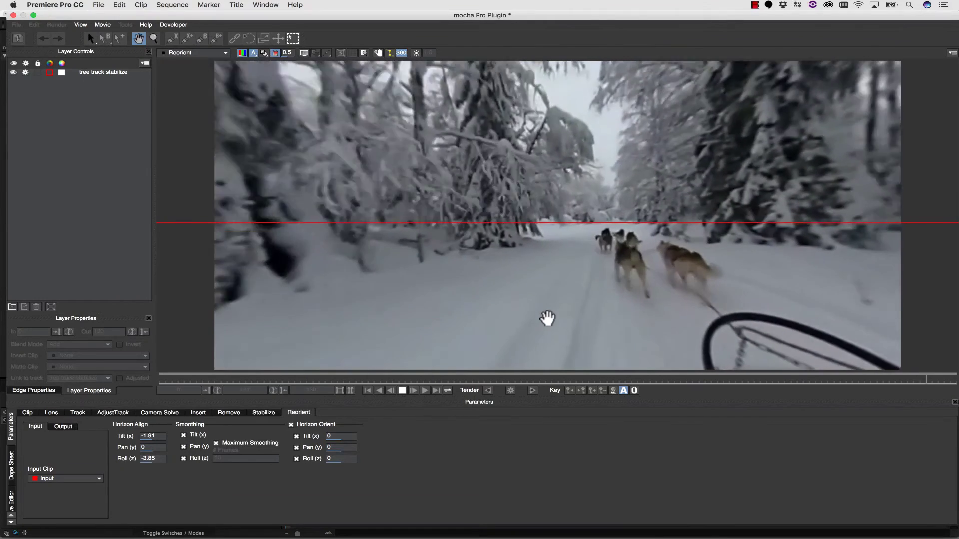
pyautogui.press('space')
pyautogui.click(184, 52)
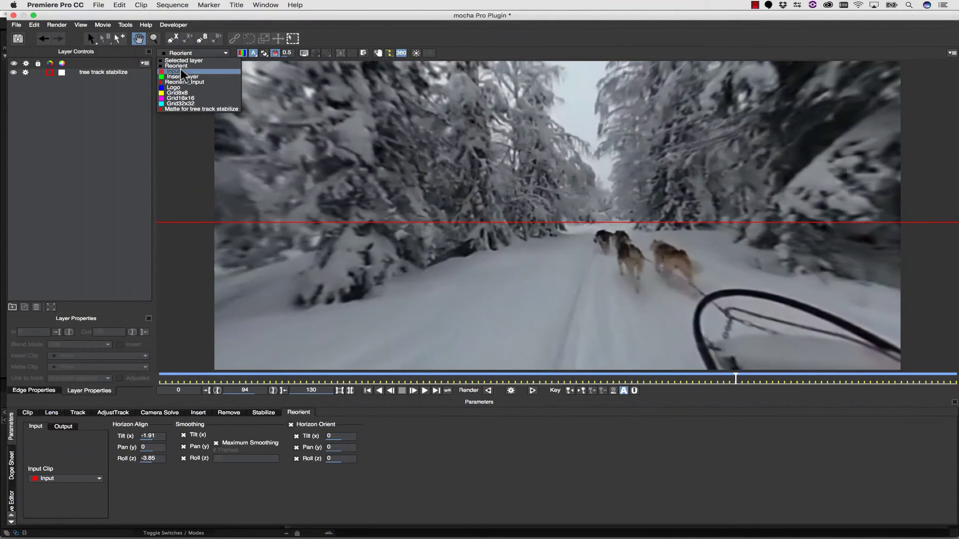
pyautogui.click(174, 71)
pyautogui.moveTo(735, 377); pyautogui.dragTo(160, 379)
pyautogui.press('space')
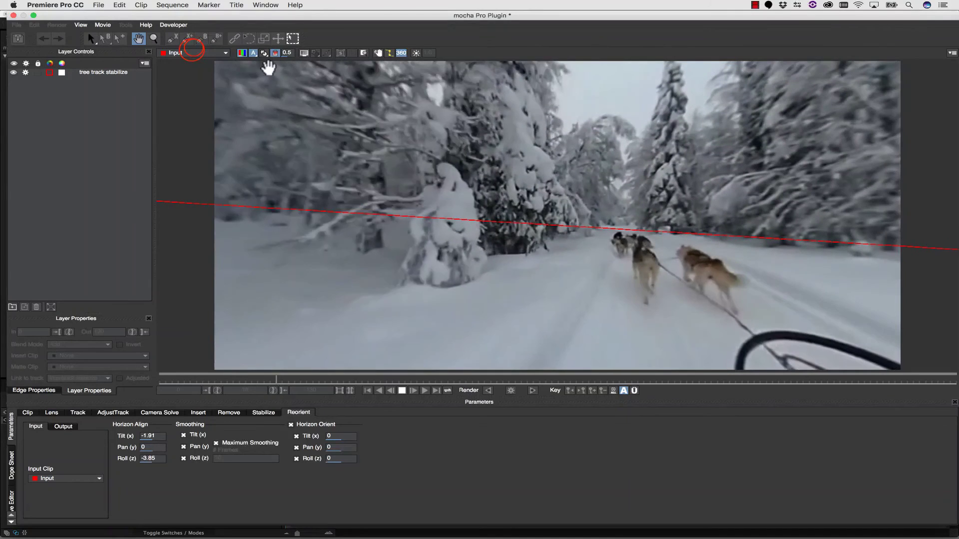
# Step: Switch the viewer back to the Reorient output and stop playback
pyautogui.click(192, 52)
pyautogui.click(192, 52)
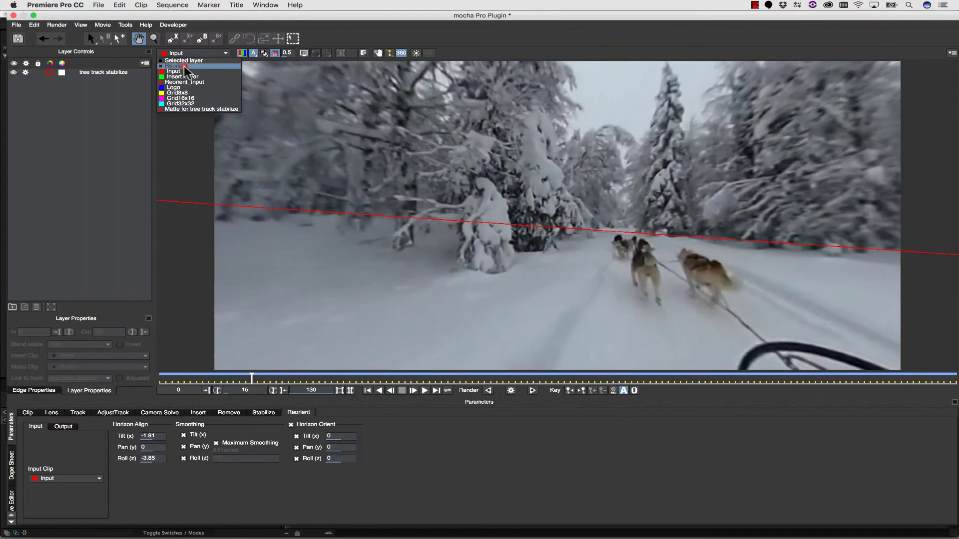
pyautogui.click(185, 65)
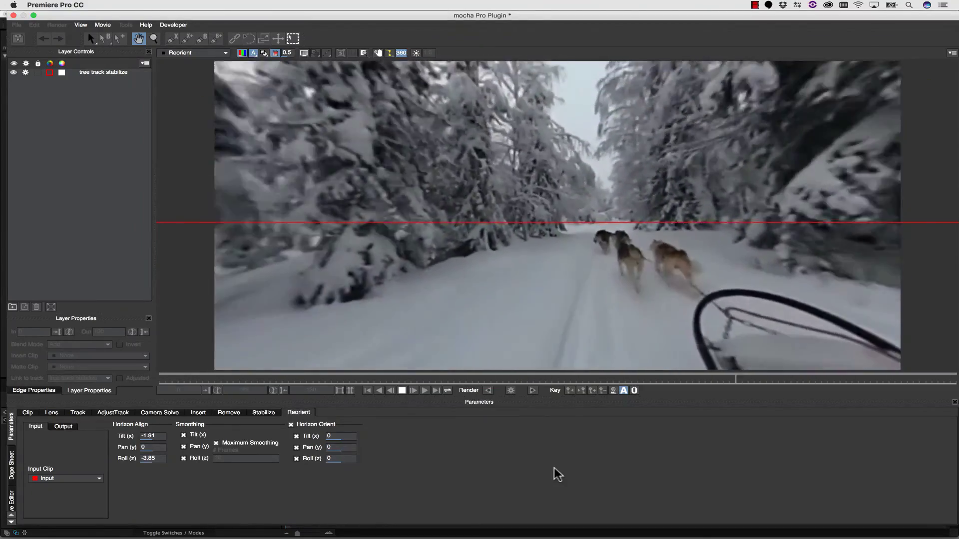
pyautogui.press('space')
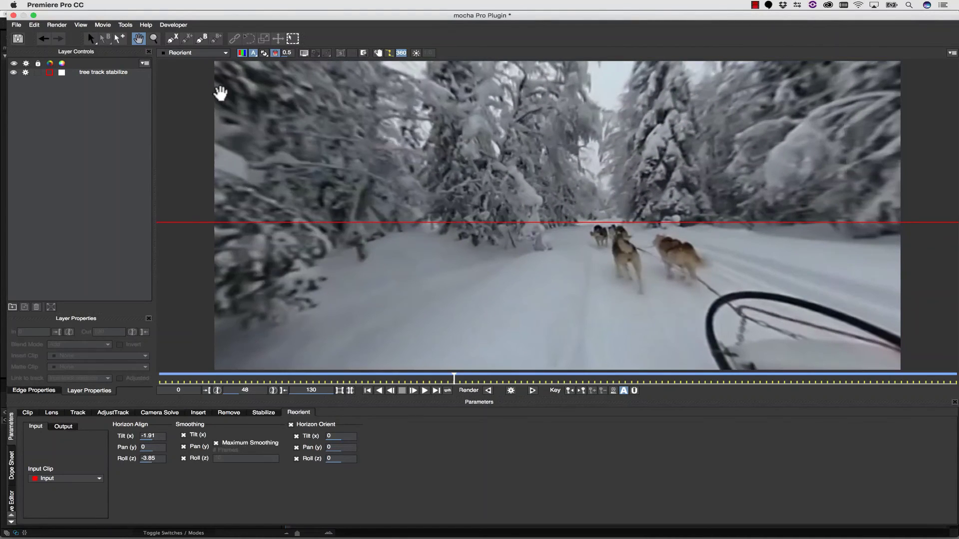
# Step: Save mocha, set the mocha Pro effect's render module to Reorient, and play the leveled clip
pyautogui.click(19, 40)
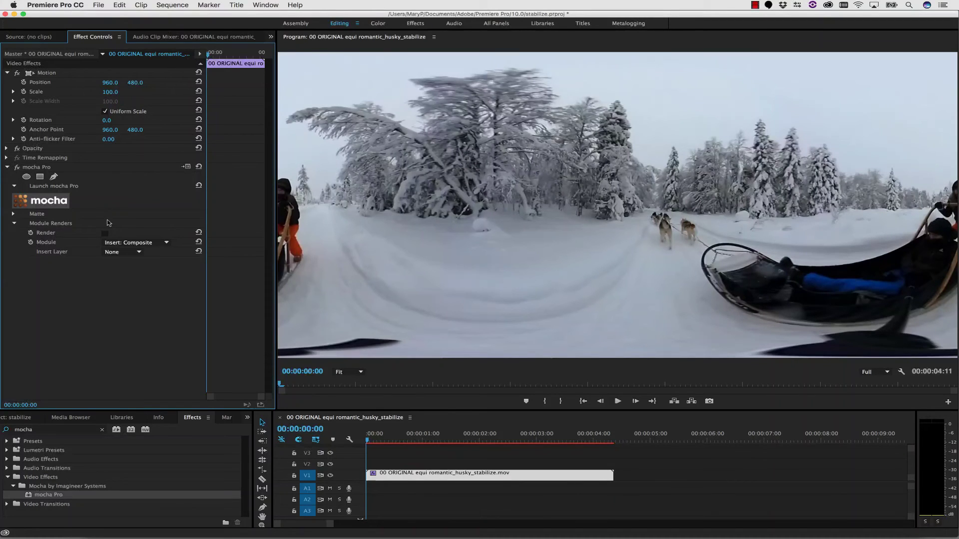
pyautogui.click(137, 243)
pyautogui.click(129, 302)
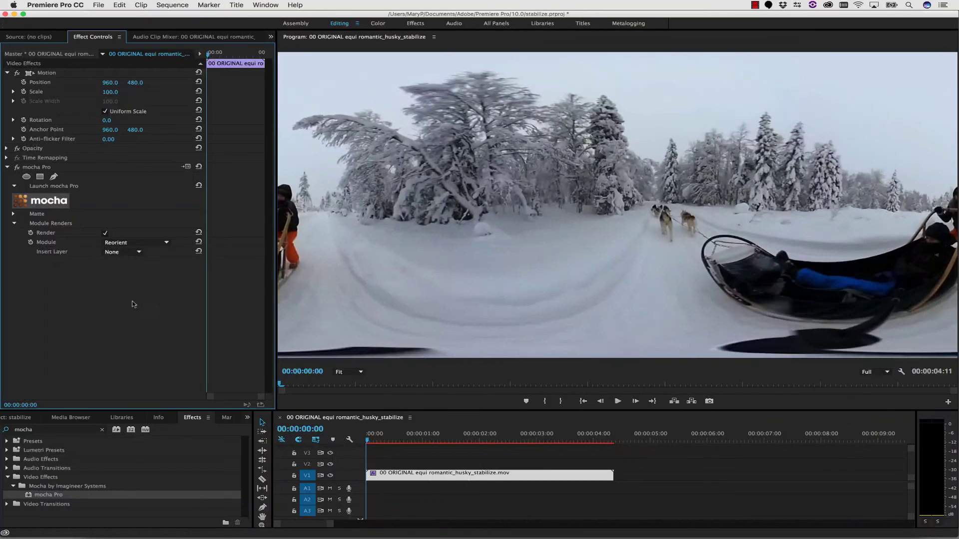
pyautogui.click(620, 401)
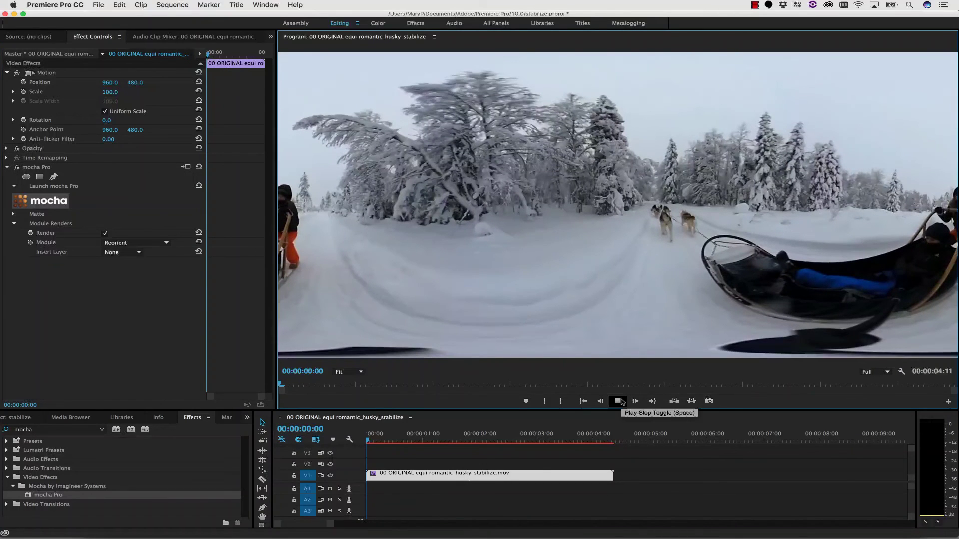